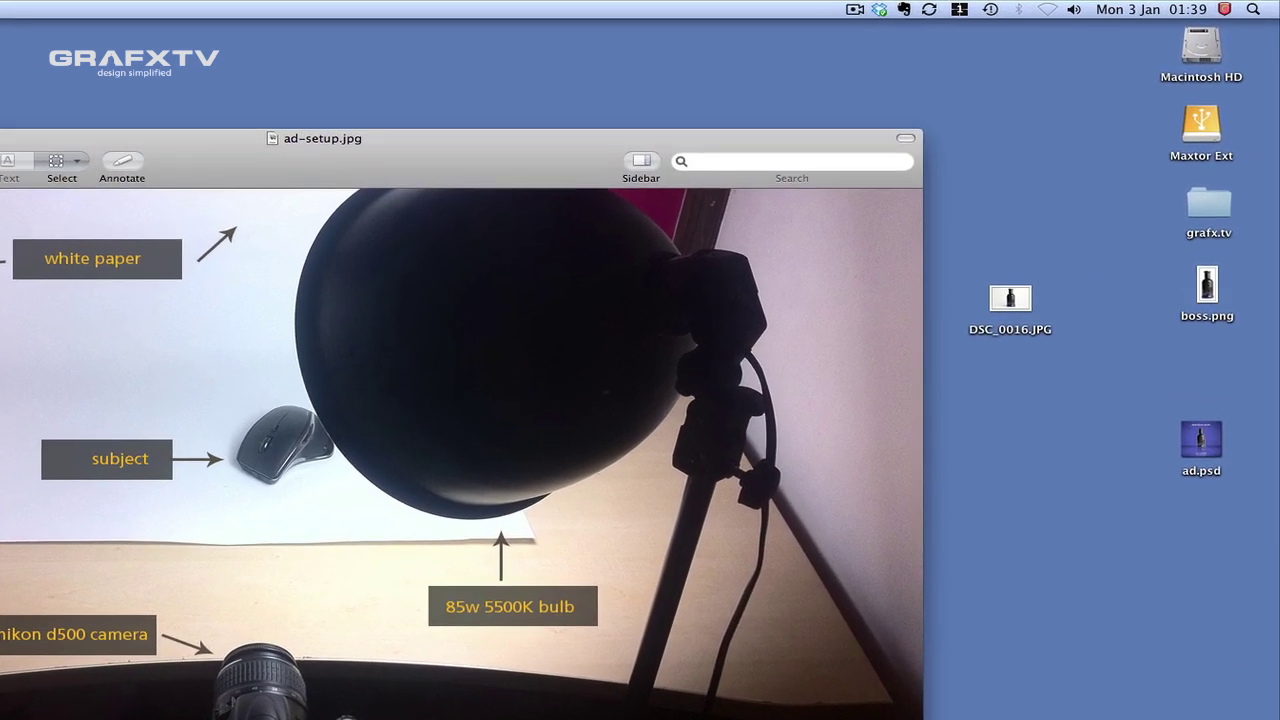
Step: Close the setup photo and open DSC_0016.JPG from the desktop in Adobe Photoshop CS5
click(186, 97)
double_click(1020, 310)
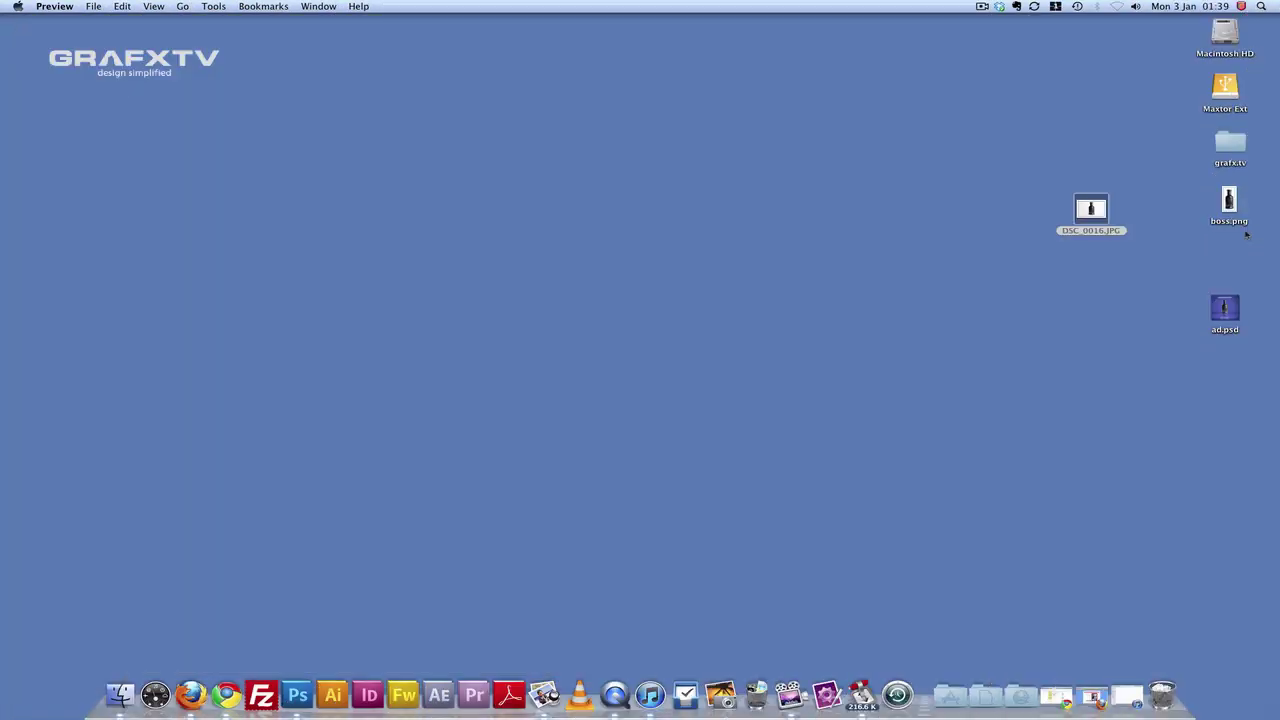
right_click(1083, 222)
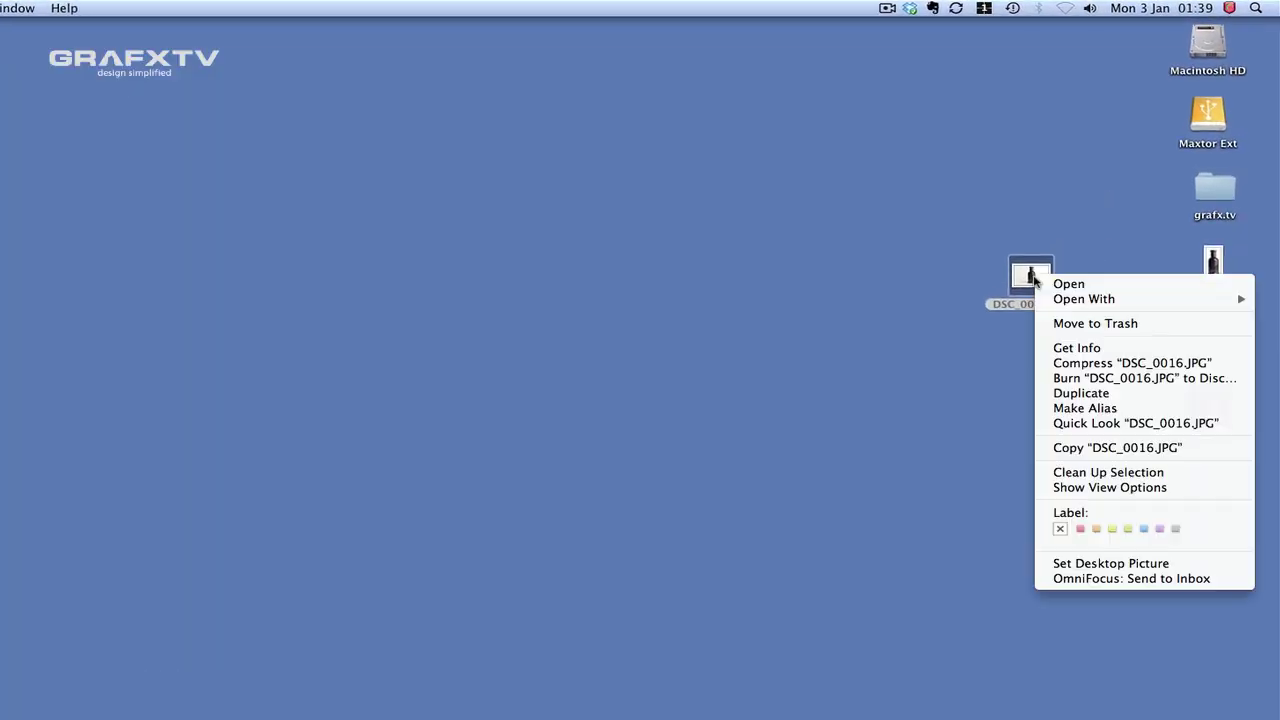
mouse_move(1057, 305)
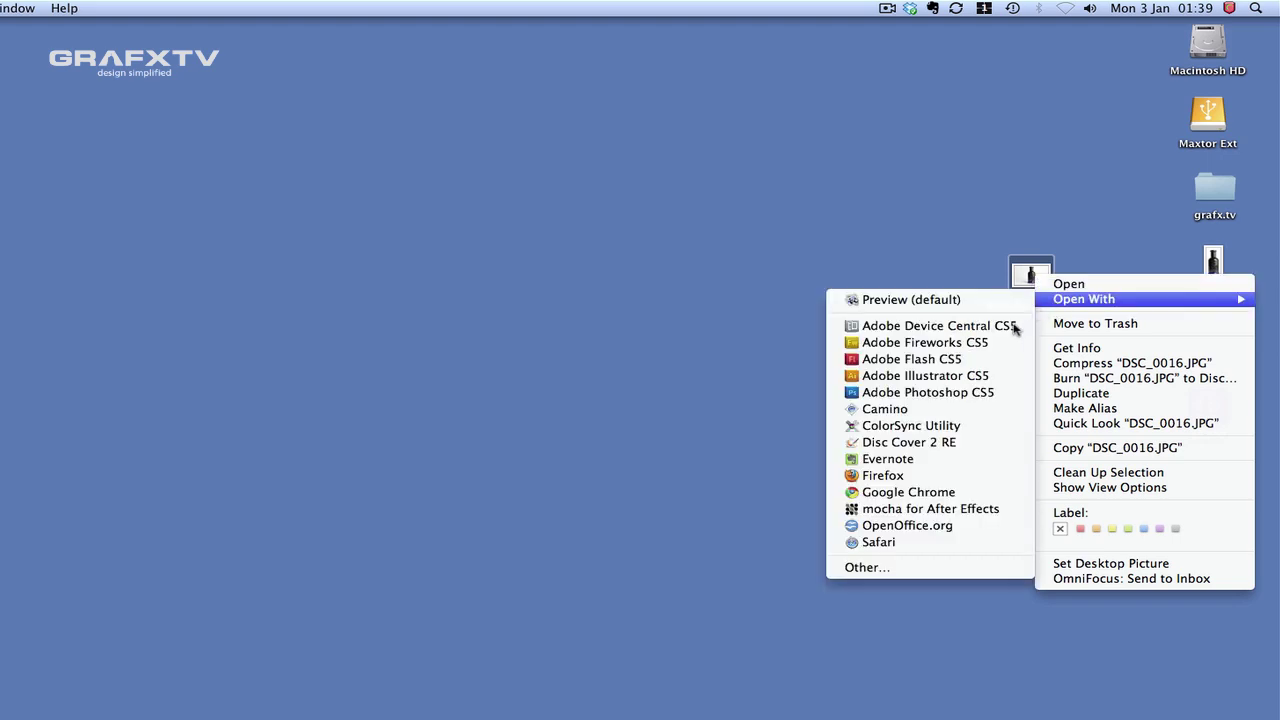
click(988, 399)
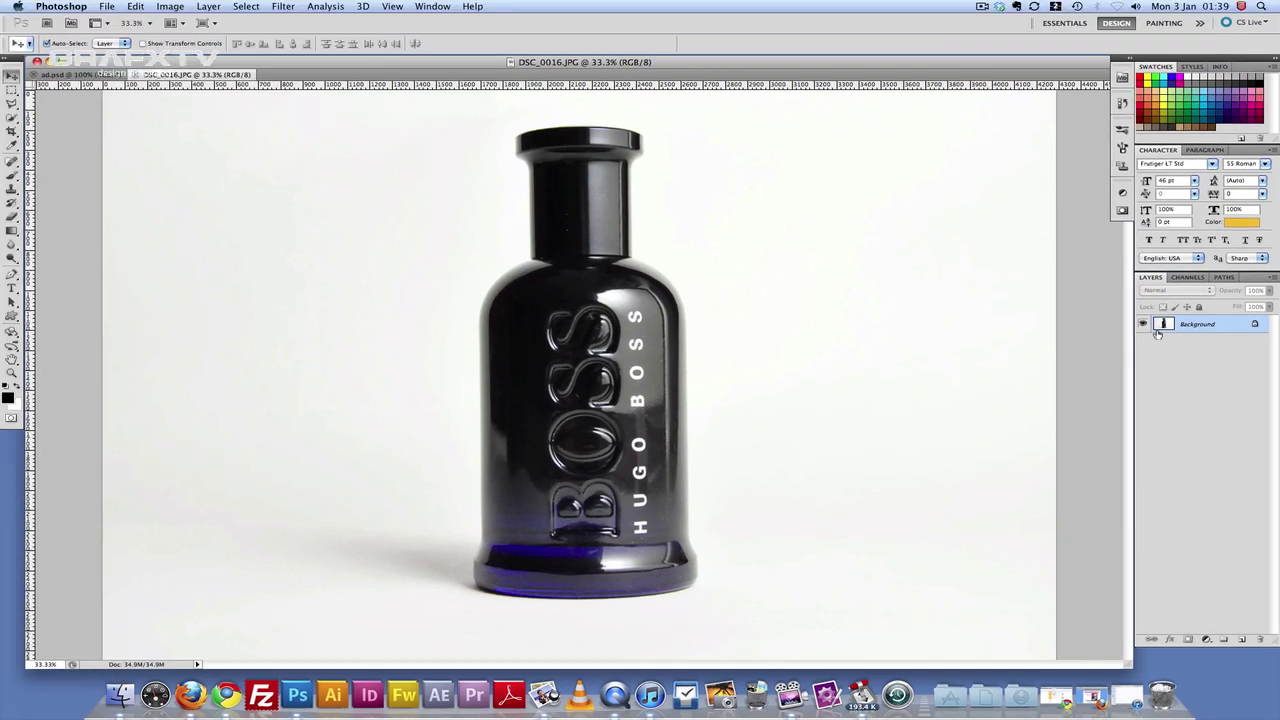
Step: Duplicate the Background layer and select the whole perfume bottle on the copy with the Quick Selection tool
key(super+j)
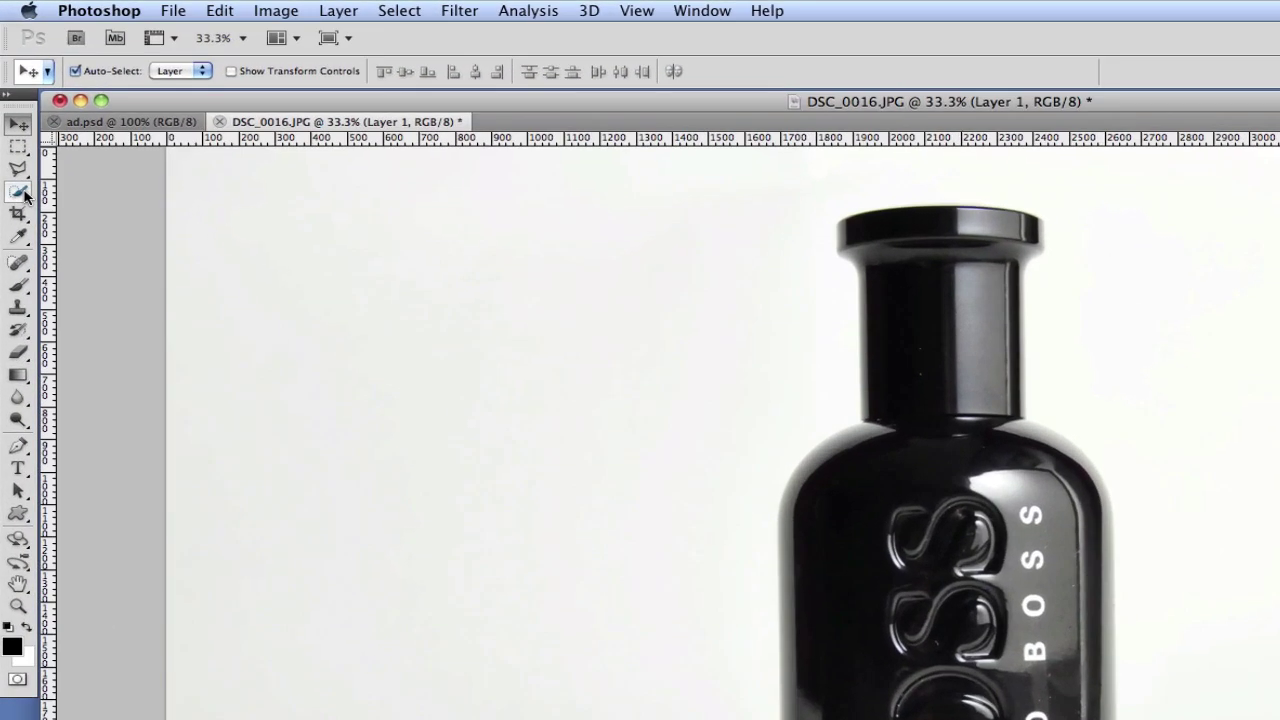
click(22, 193)
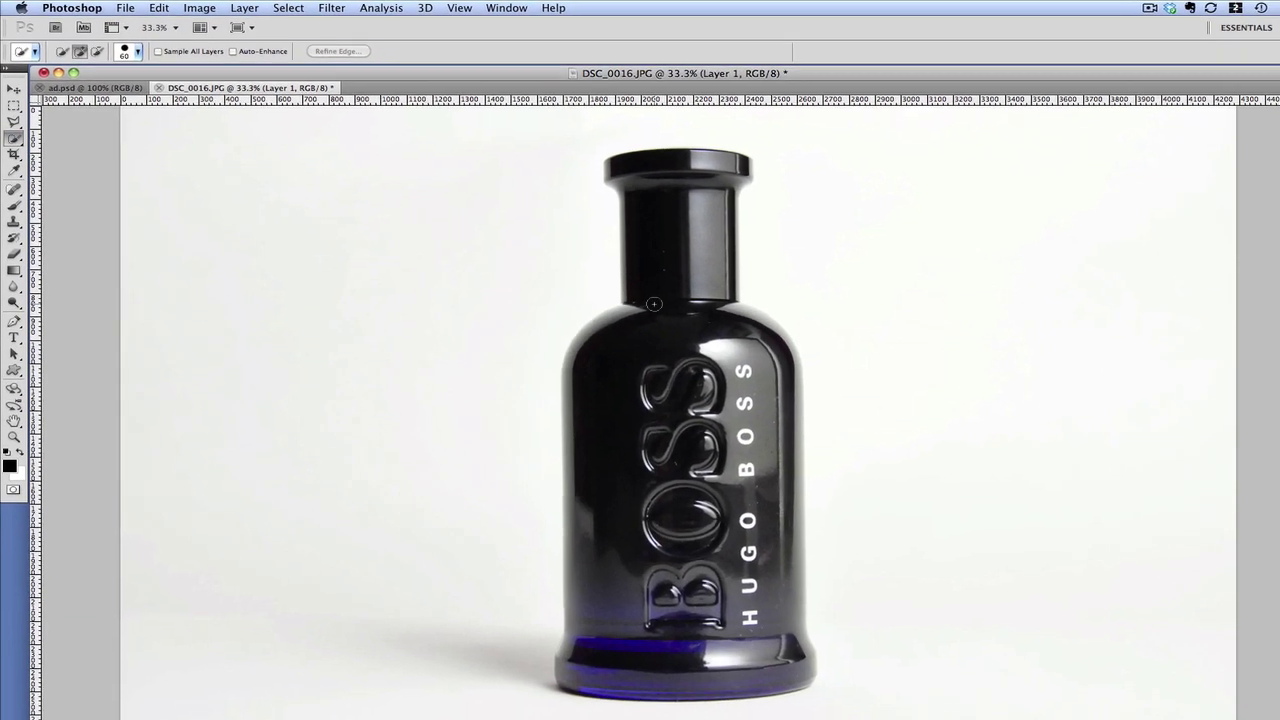
drag(656, 264, 739, 430)
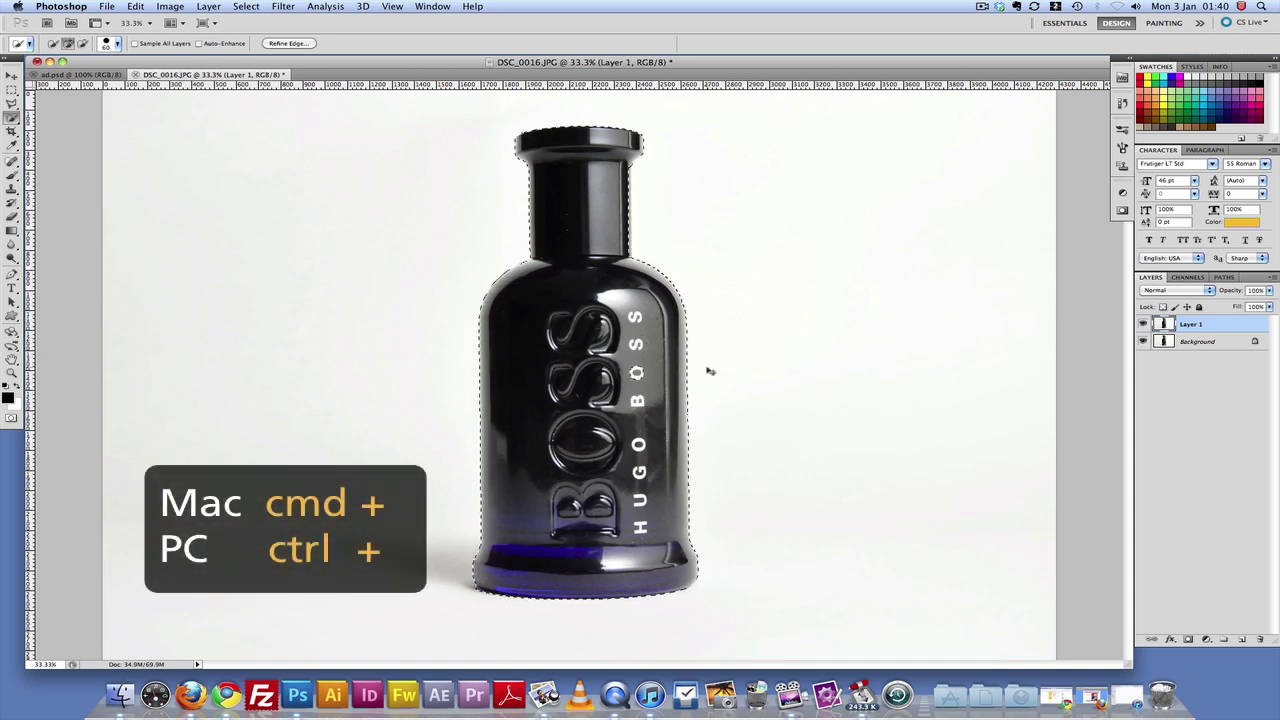
Step: Subtract the stray area beside the bottle cap from the selection so it follows the cap's edge
key(super+plus)
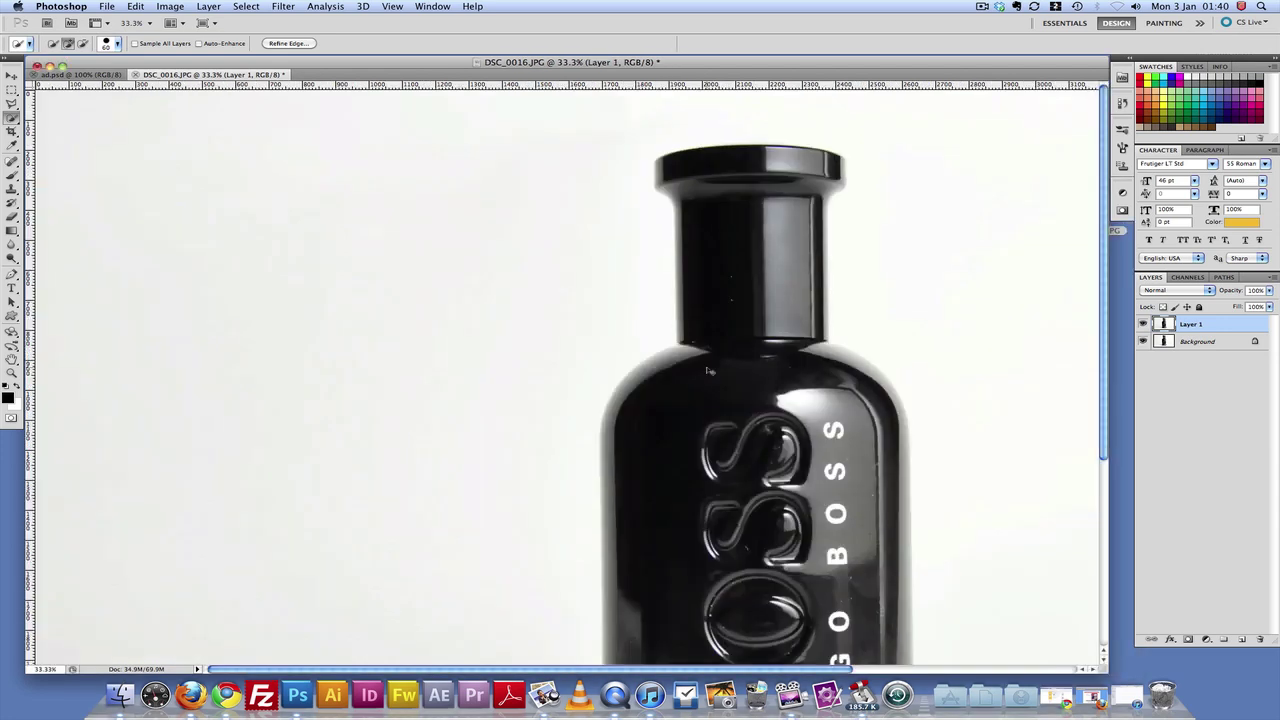
key(super+plus)
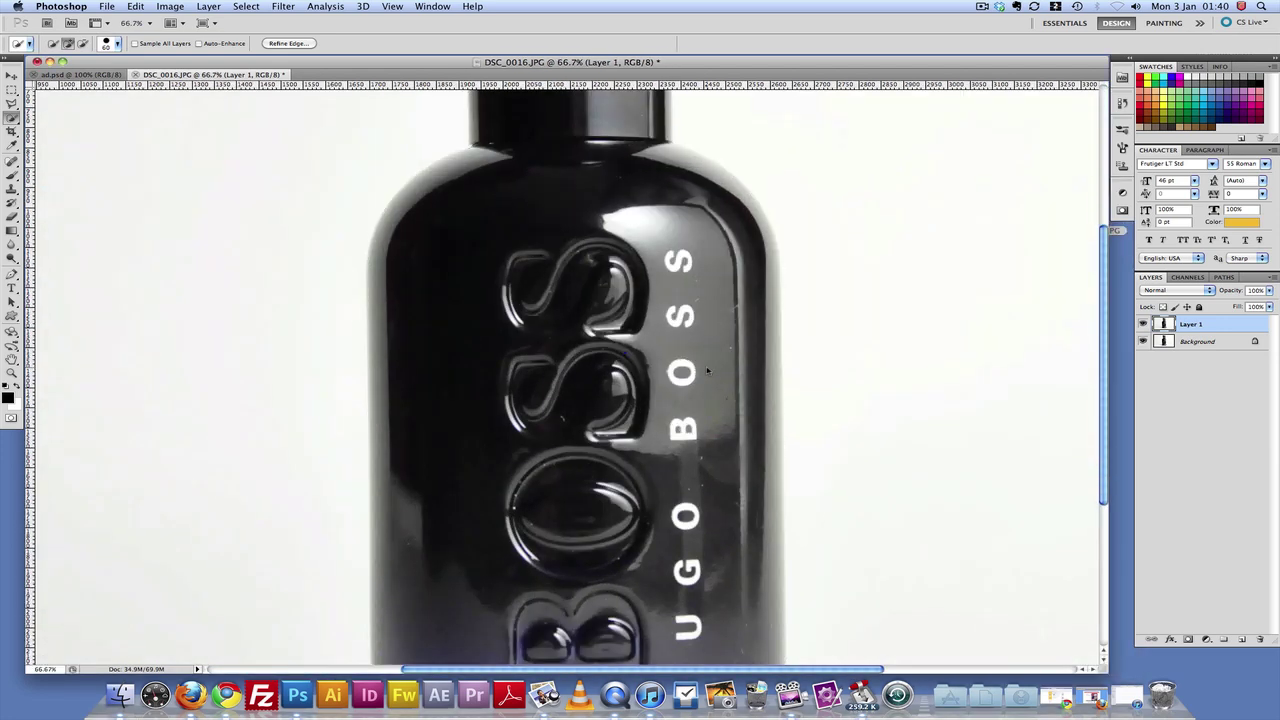
scroll(706, 370, up, 10)
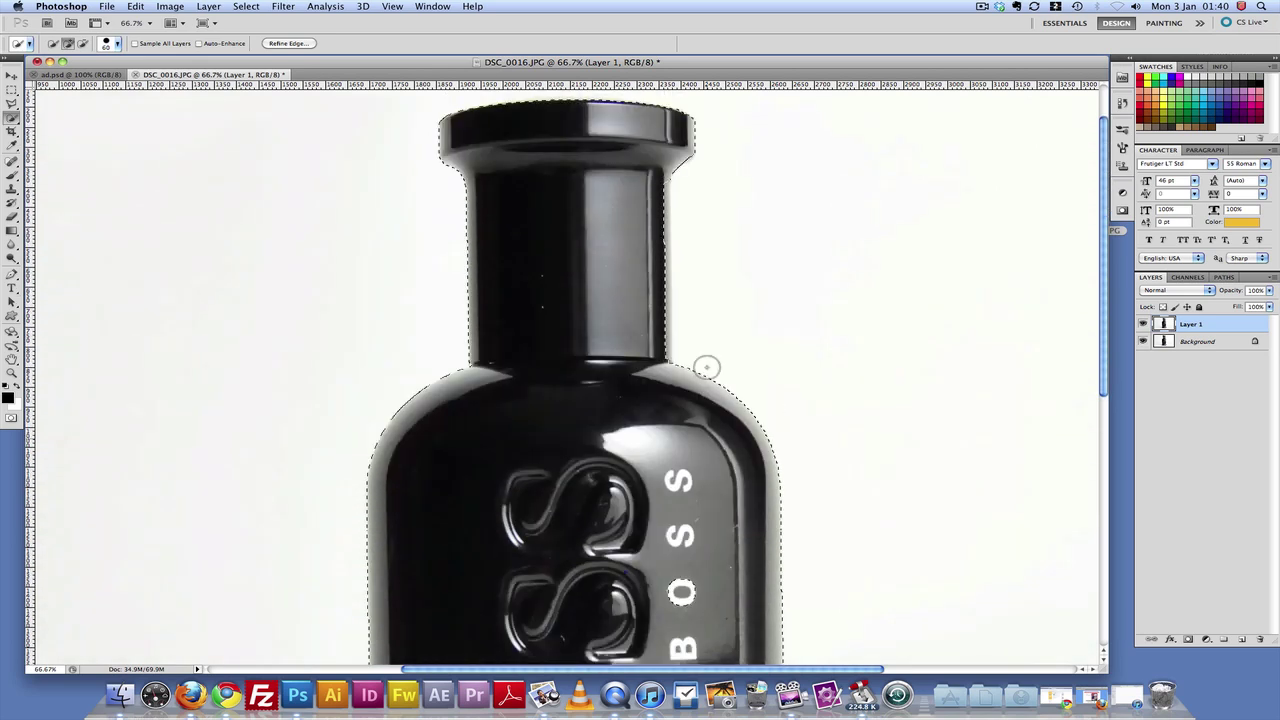
click(716, 203)
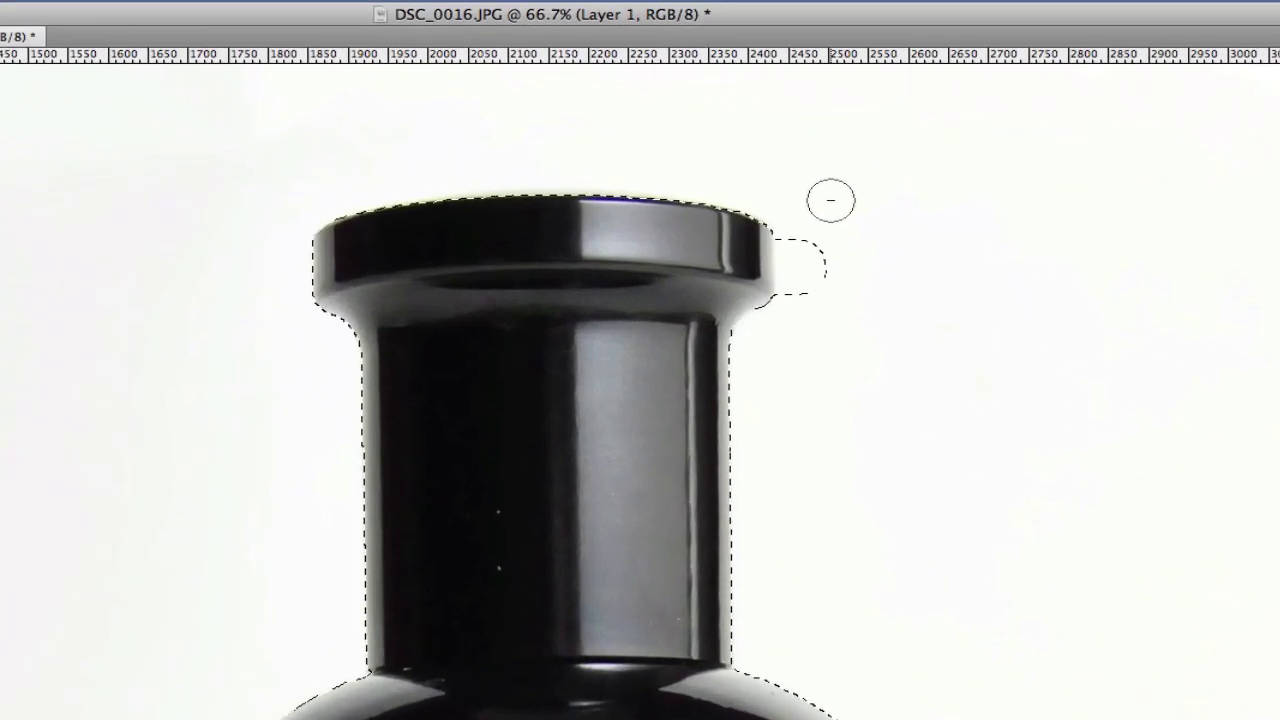
mouse_move(826, 233)
mouse_down()
mouse_move(826, 300)
mouse_move(814, 246)
mouse_move(811, 293)
mouse_move(814, 240)
mouse_move(811, 294)
mouse_move(806, 249)
mouse_move(801, 274)
mouse_up()
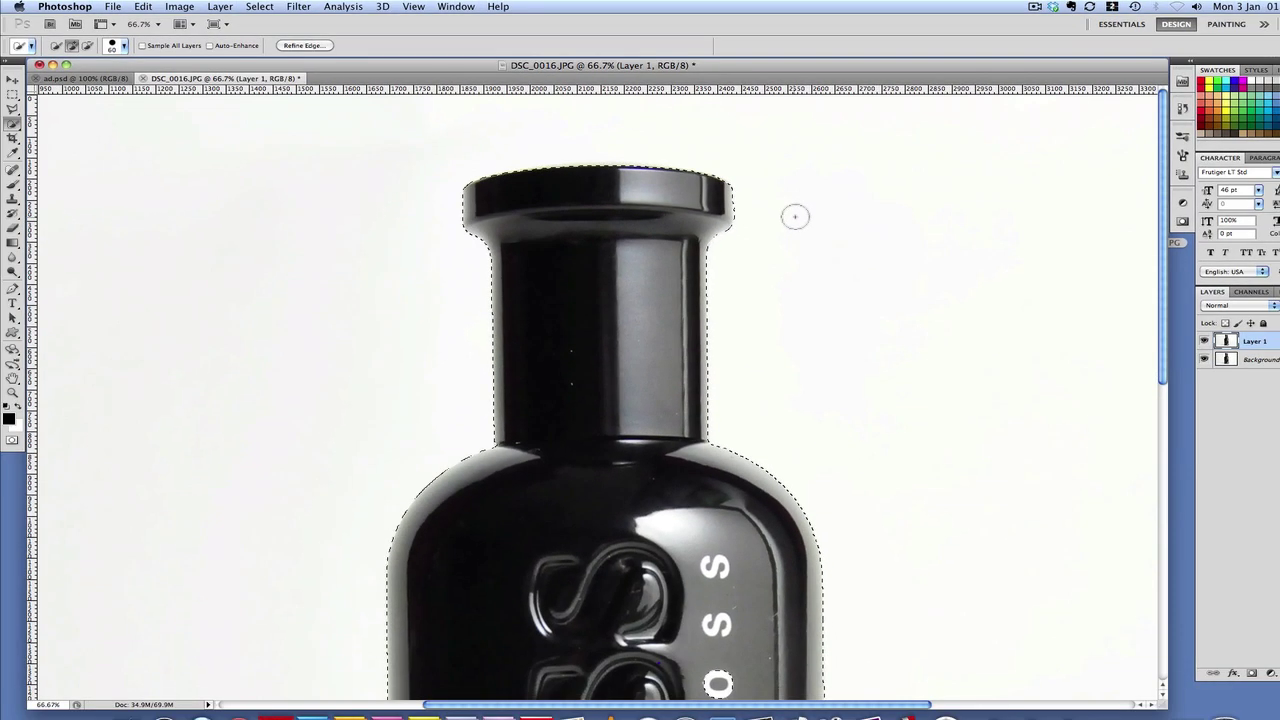
Step: Refine the bottle selection's edge with Smart Radius at 2.0 px and Smooth 40, outputting to a new layer with layer mask
scroll(795, 216, up, 1)
scroll(795, 216, down, 10)
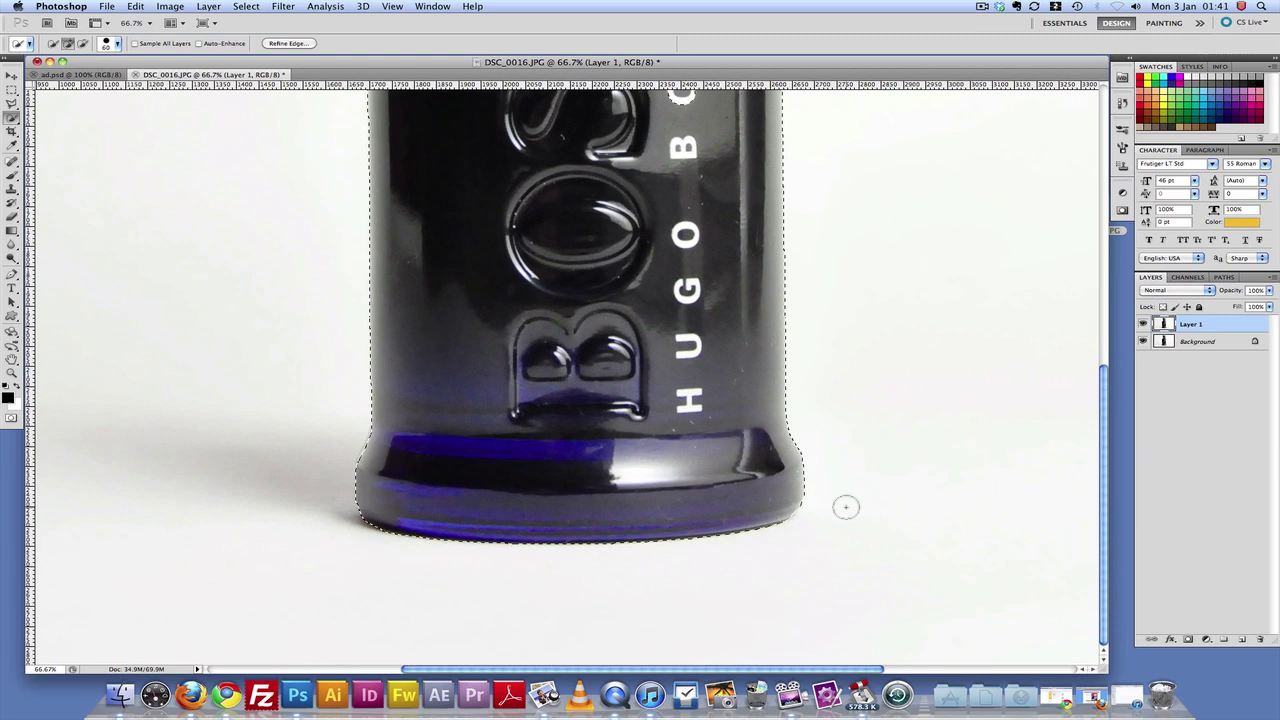
scroll(845, 507, up, 3)
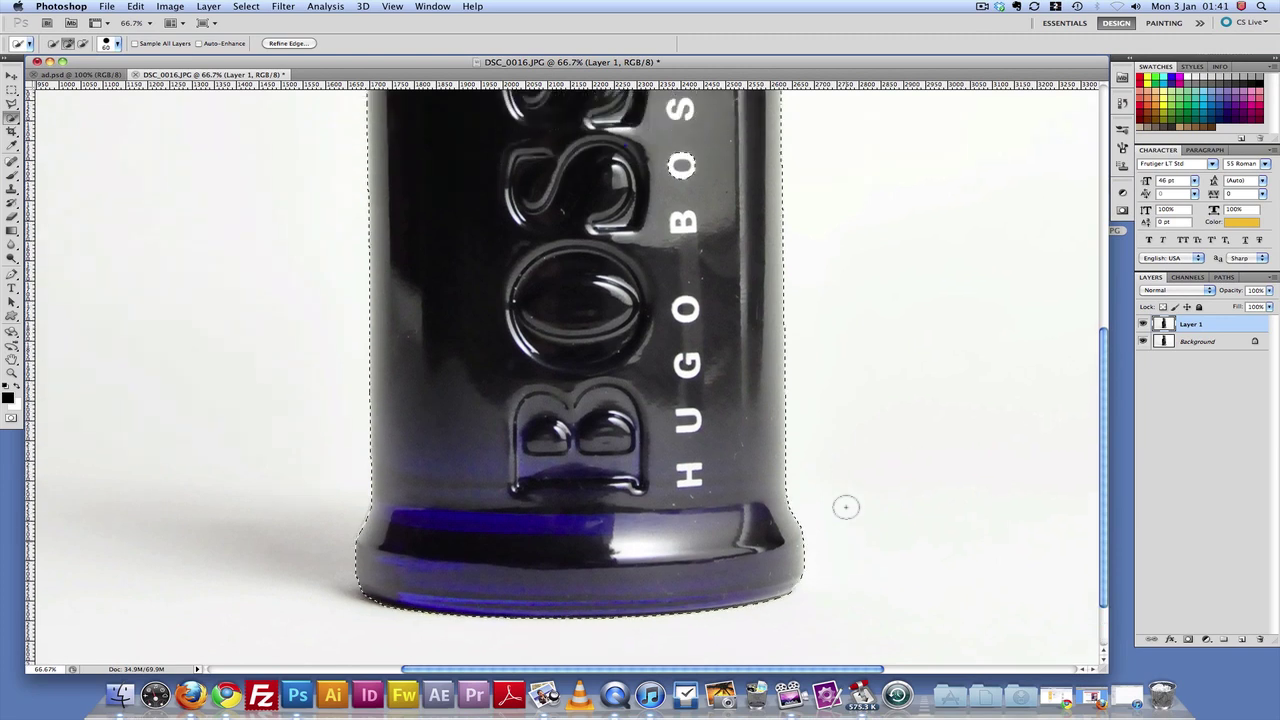
scroll(845, 507, up, 1)
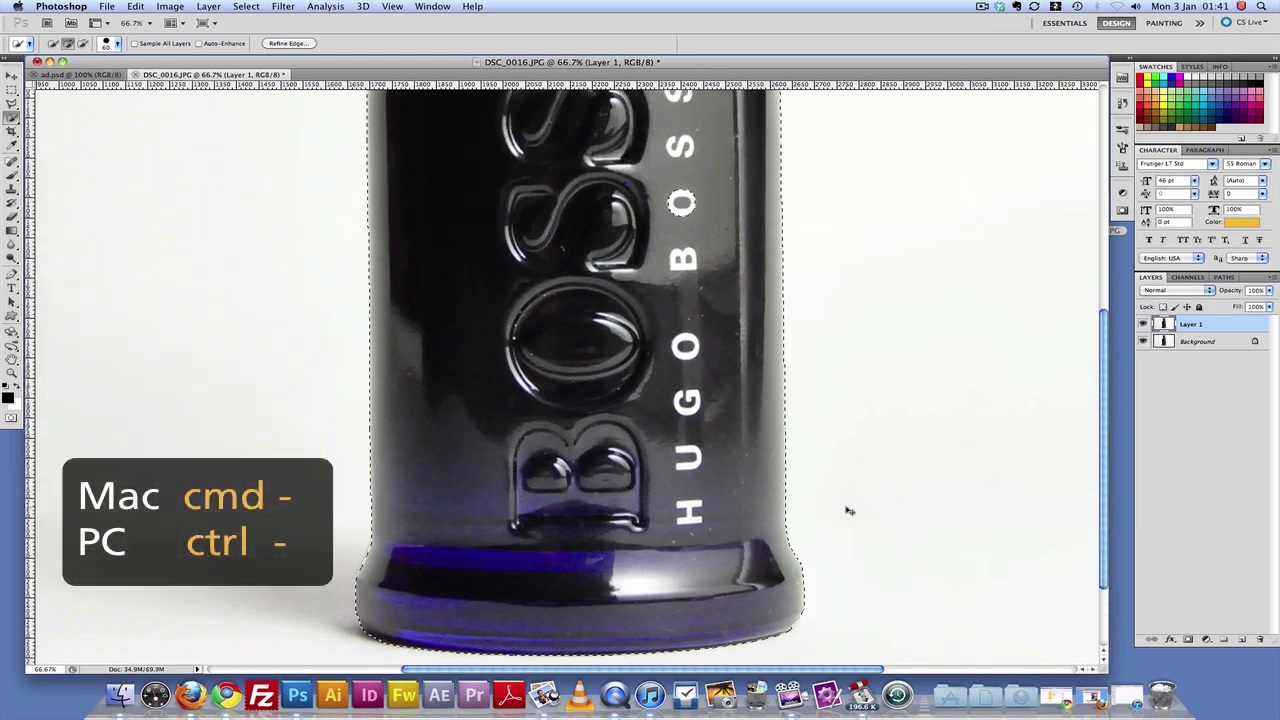
key(super+minus)
key(super+minus)
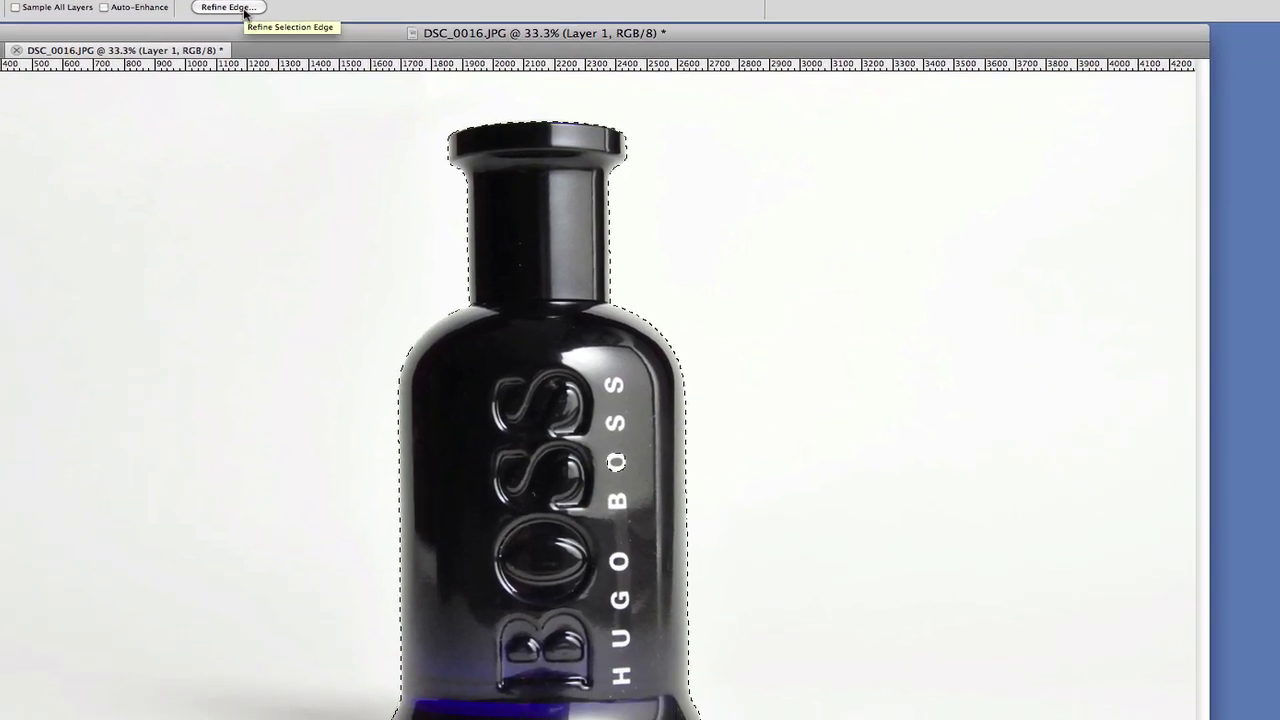
click(250, 12)
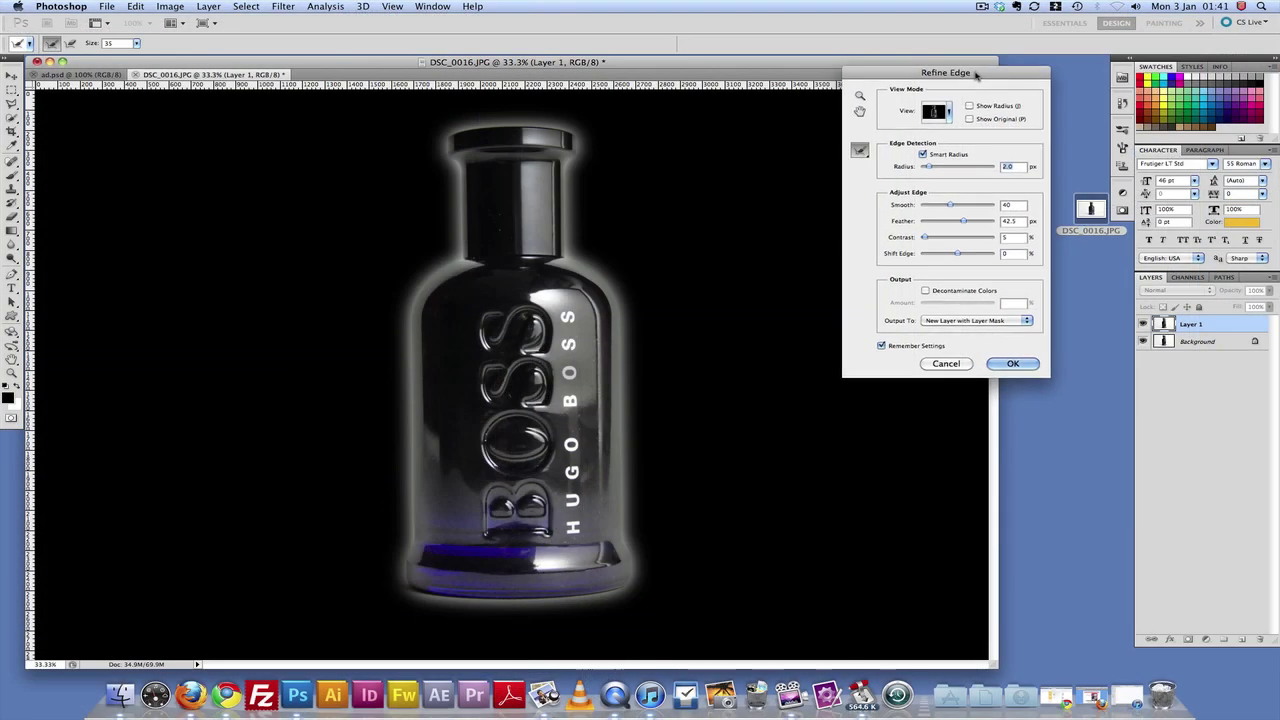
drag(987, 78, 857, 166)
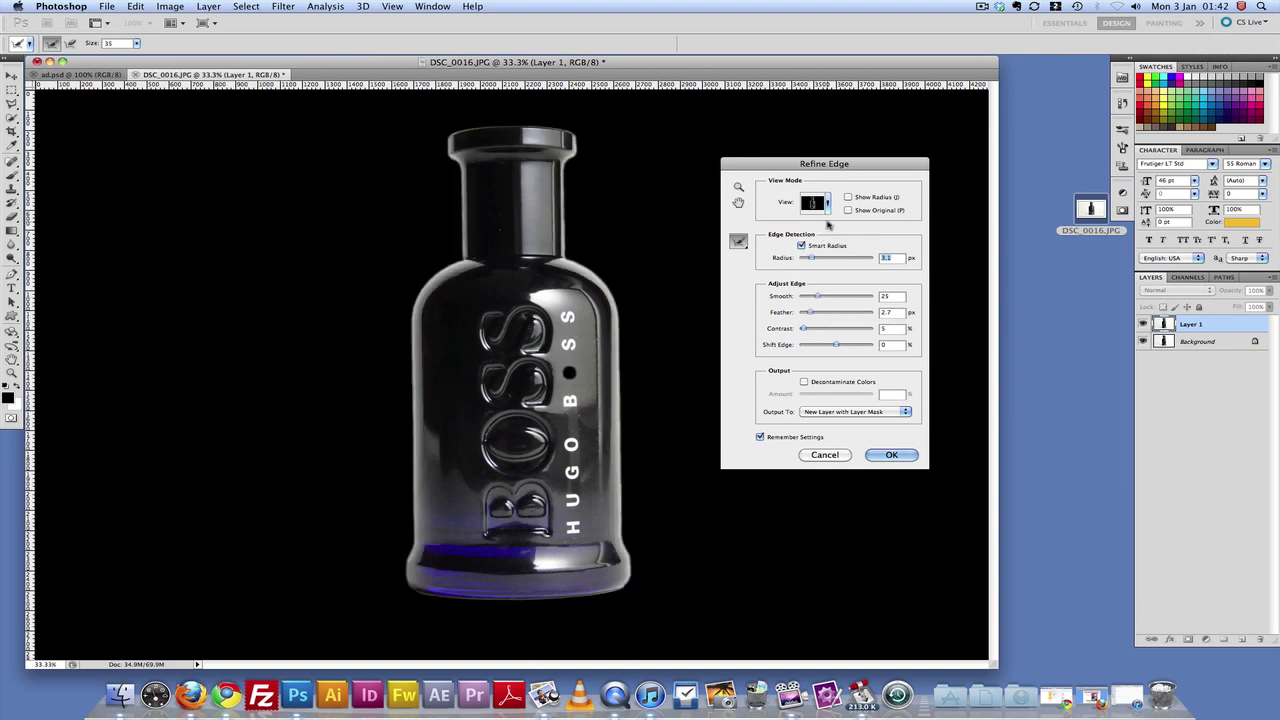
click(827, 204)
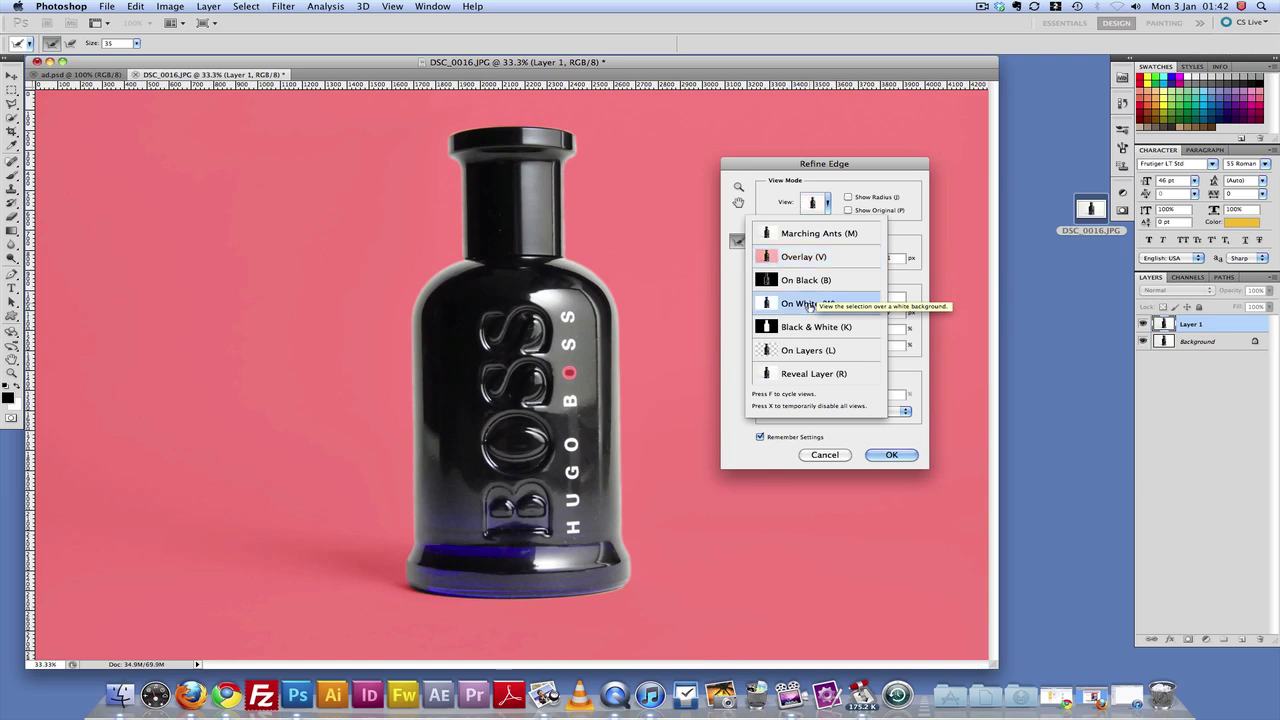
key(Escape)
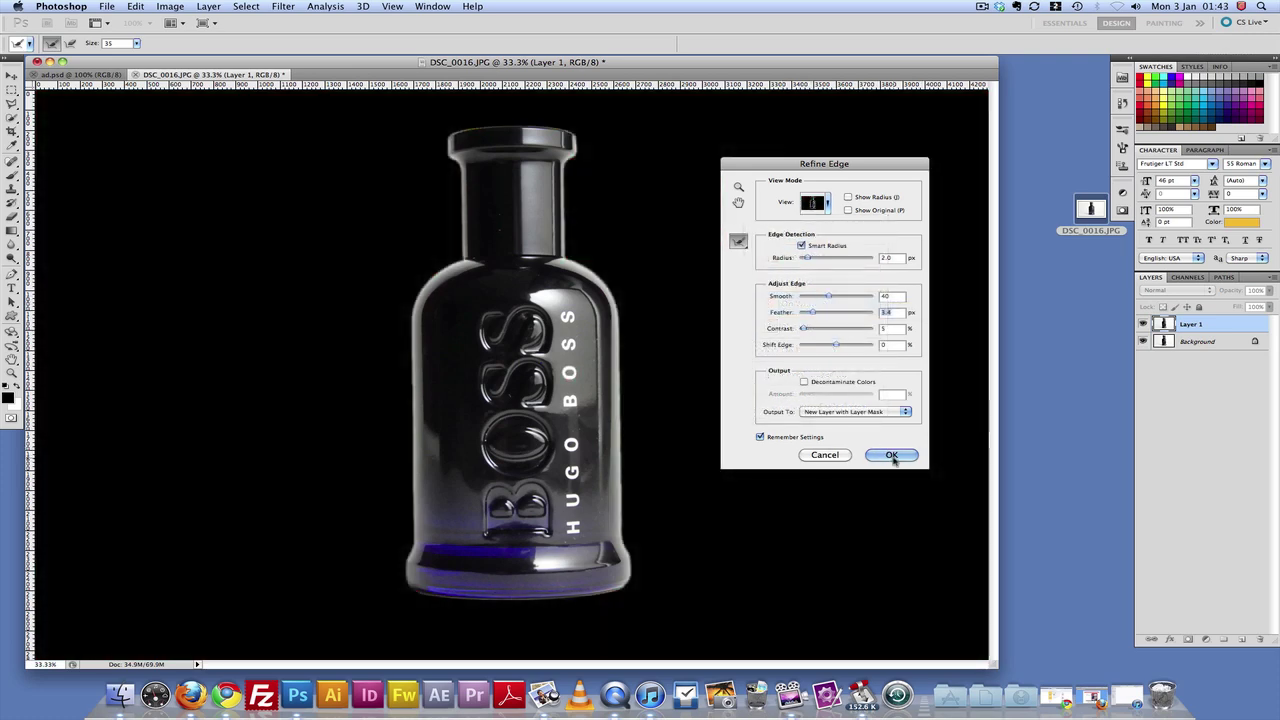
click(892, 456)
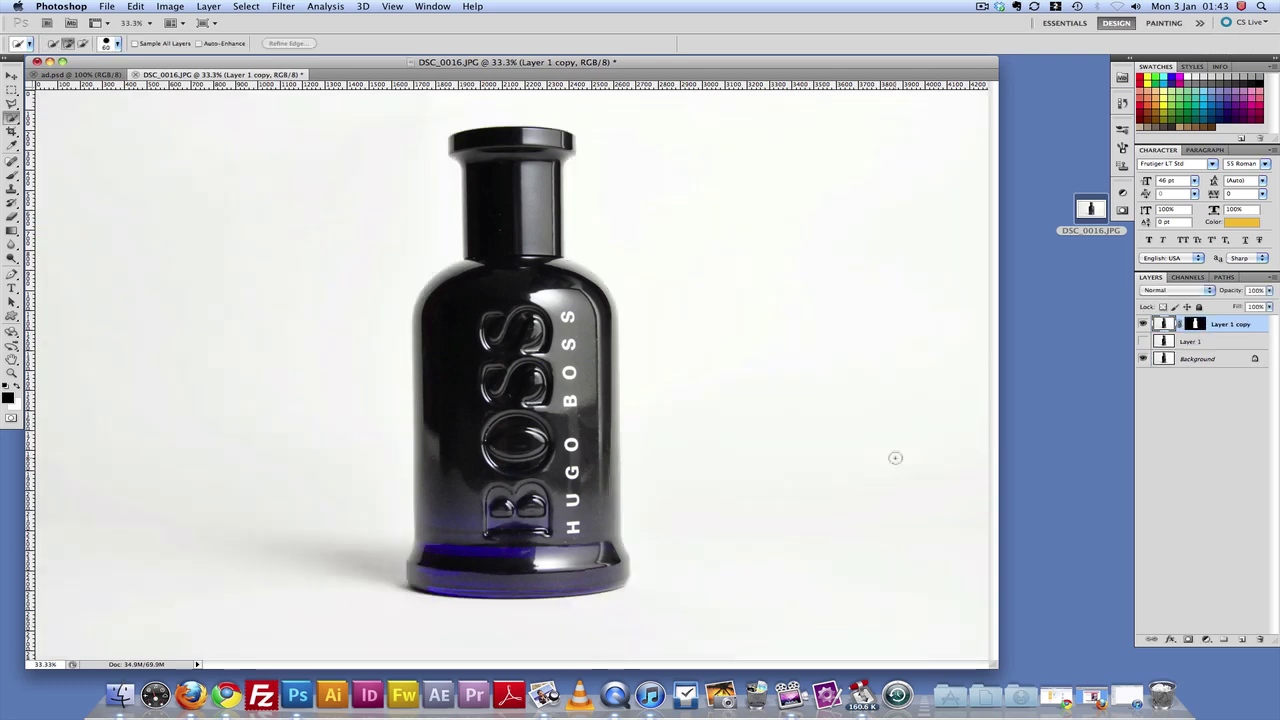
Step: Isolate the masked bottle on transparency by hiding the Background layer, and crop the canvas closely around it
key(v)
drag(533, 380, 515, 380)
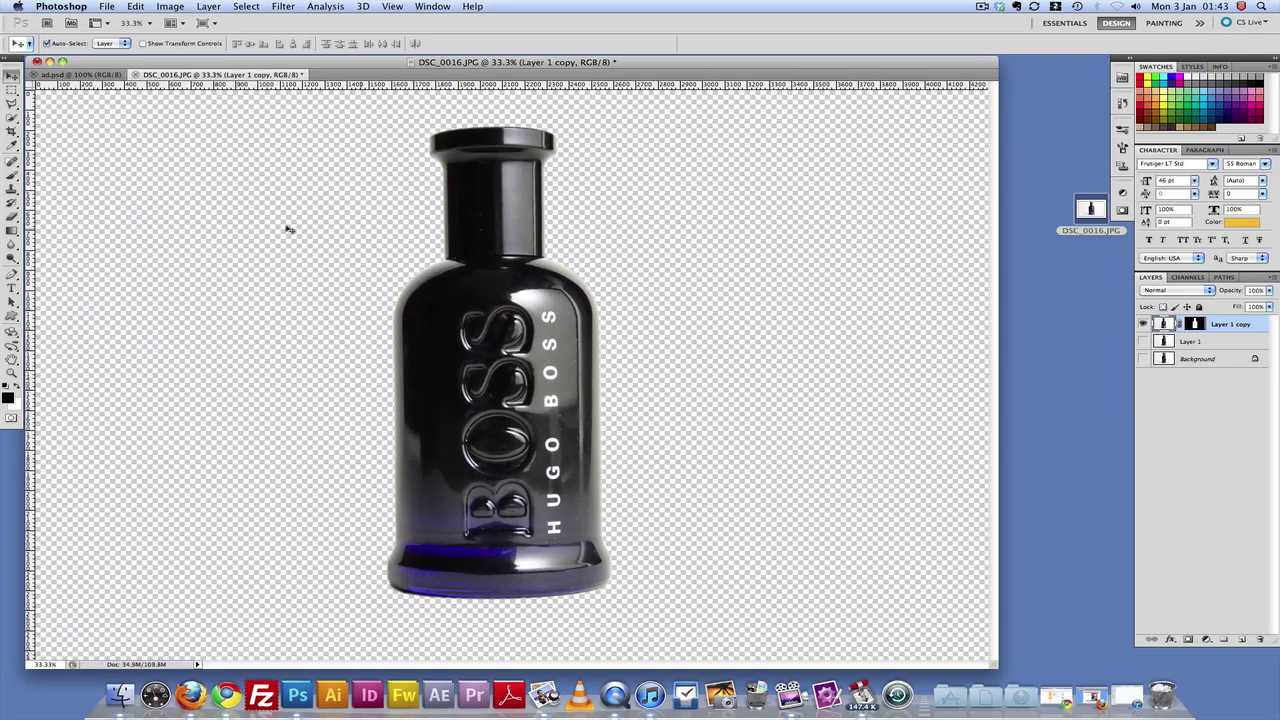
key(c)
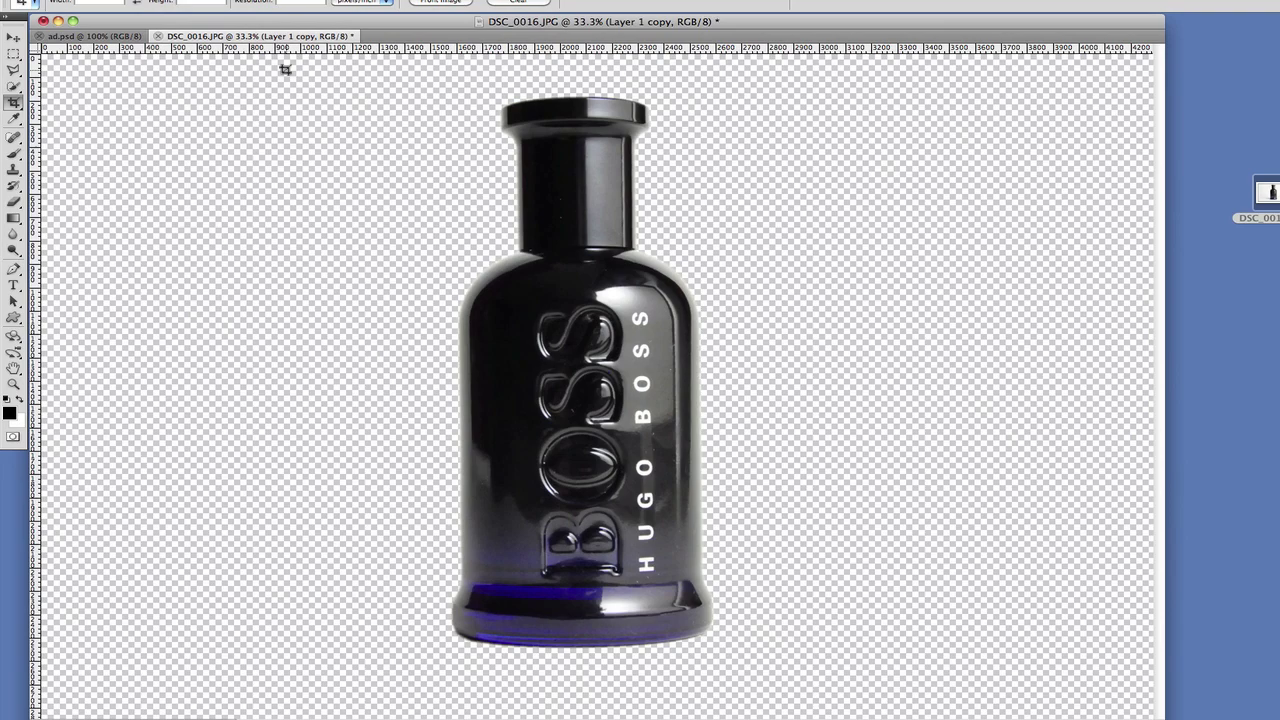
drag(384, 162, 795, 195)
drag(600, 93, 869, 706)
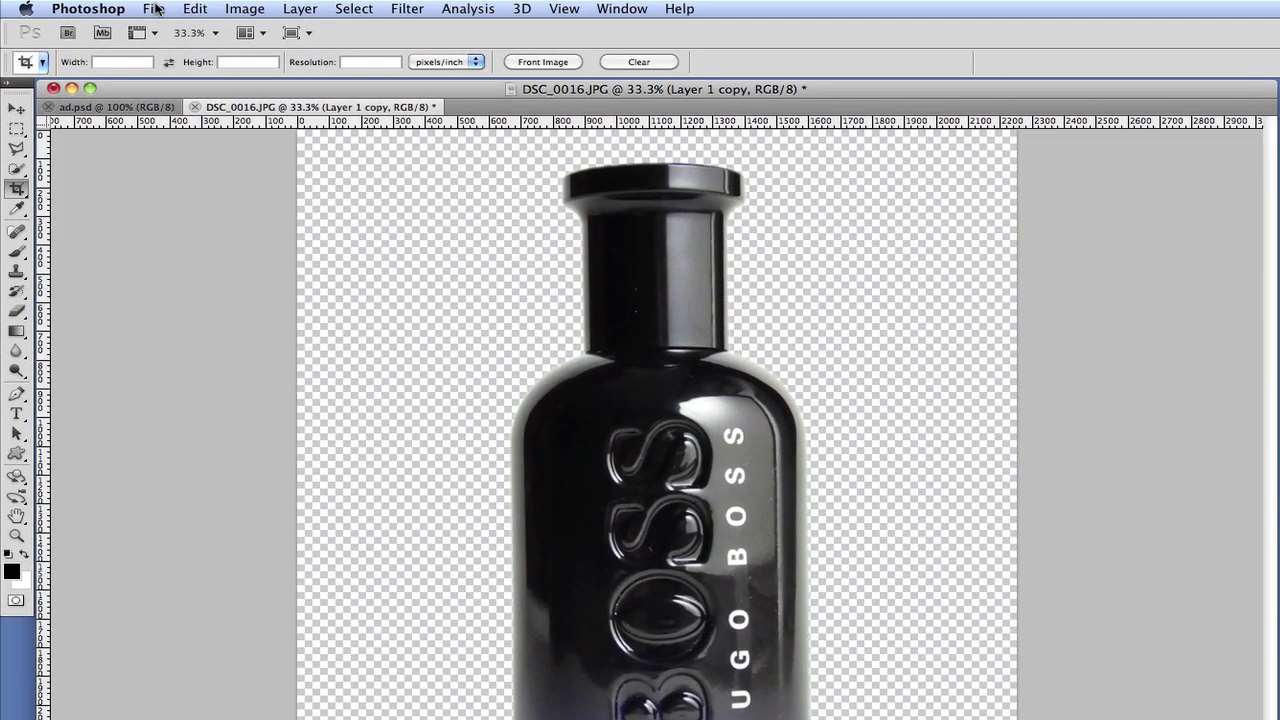
click(153, 9)
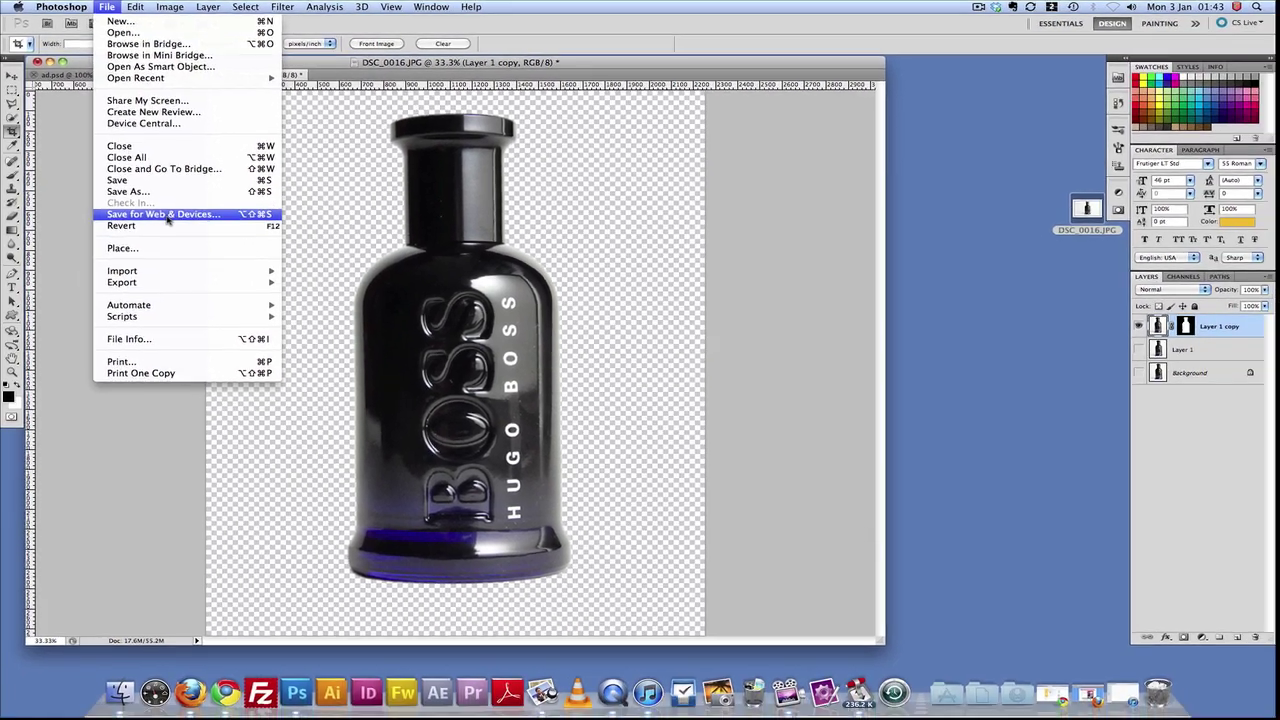
click(240, 308)
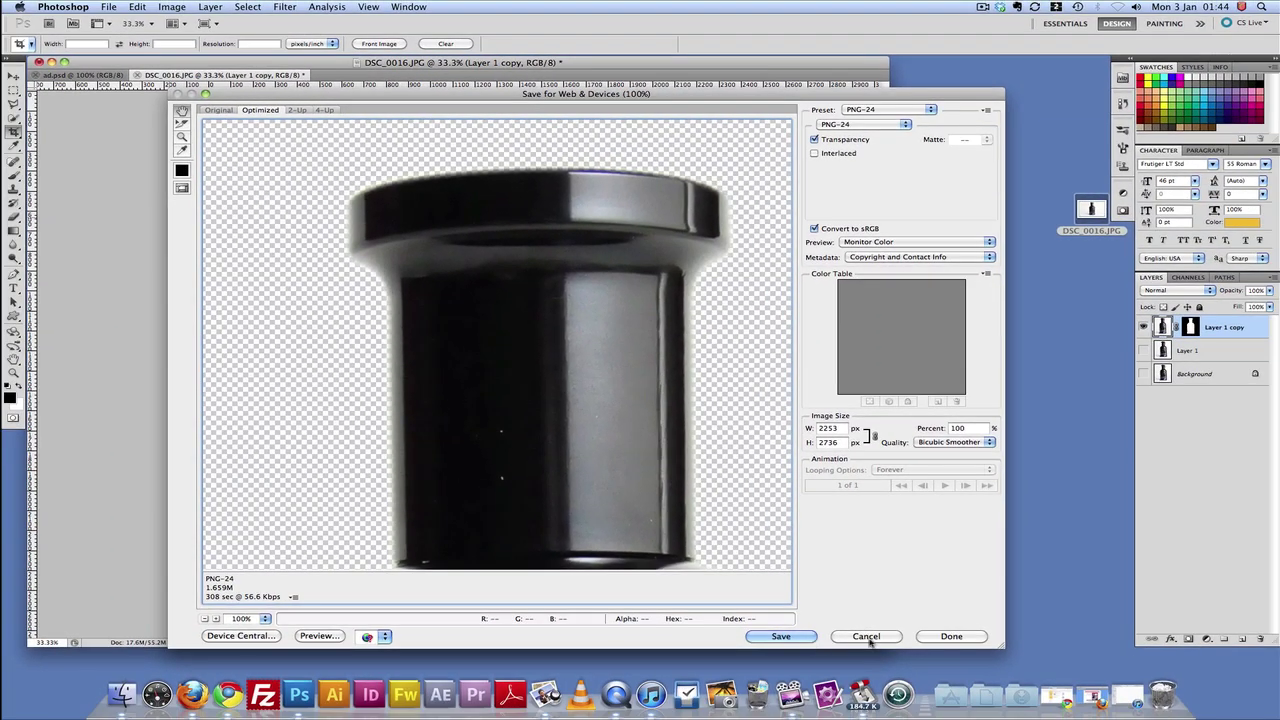
click(867, 637)
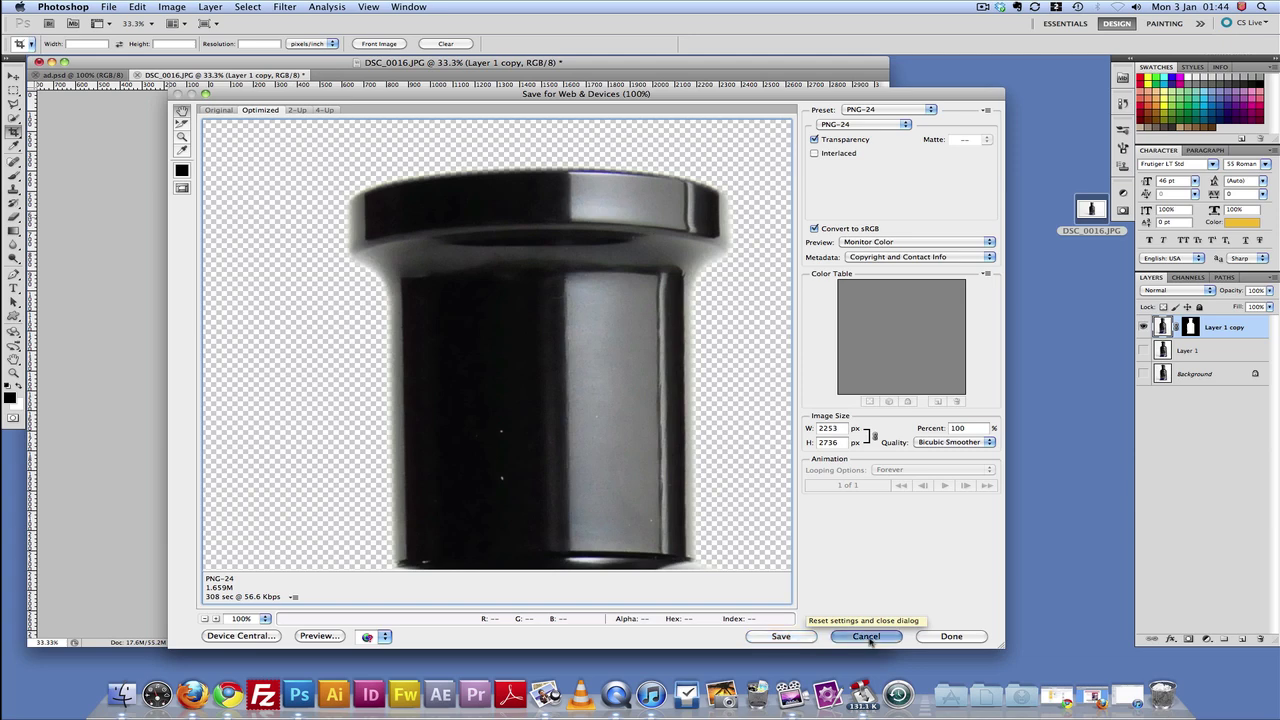
Step: Place boss.png into ad.psd and scale the bottle down proportionally, positioned horizontally centred in the upper part of the canvas
click(125, 76)
click(106, 7)
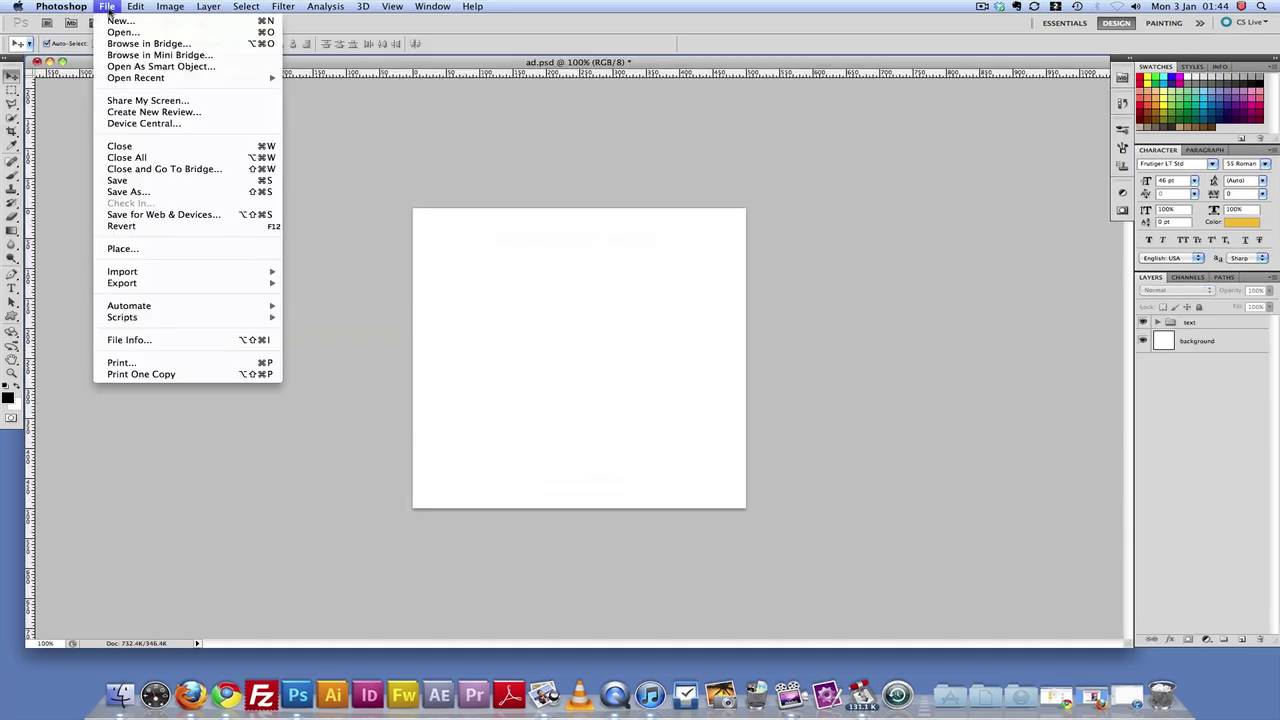
click(120, 249)
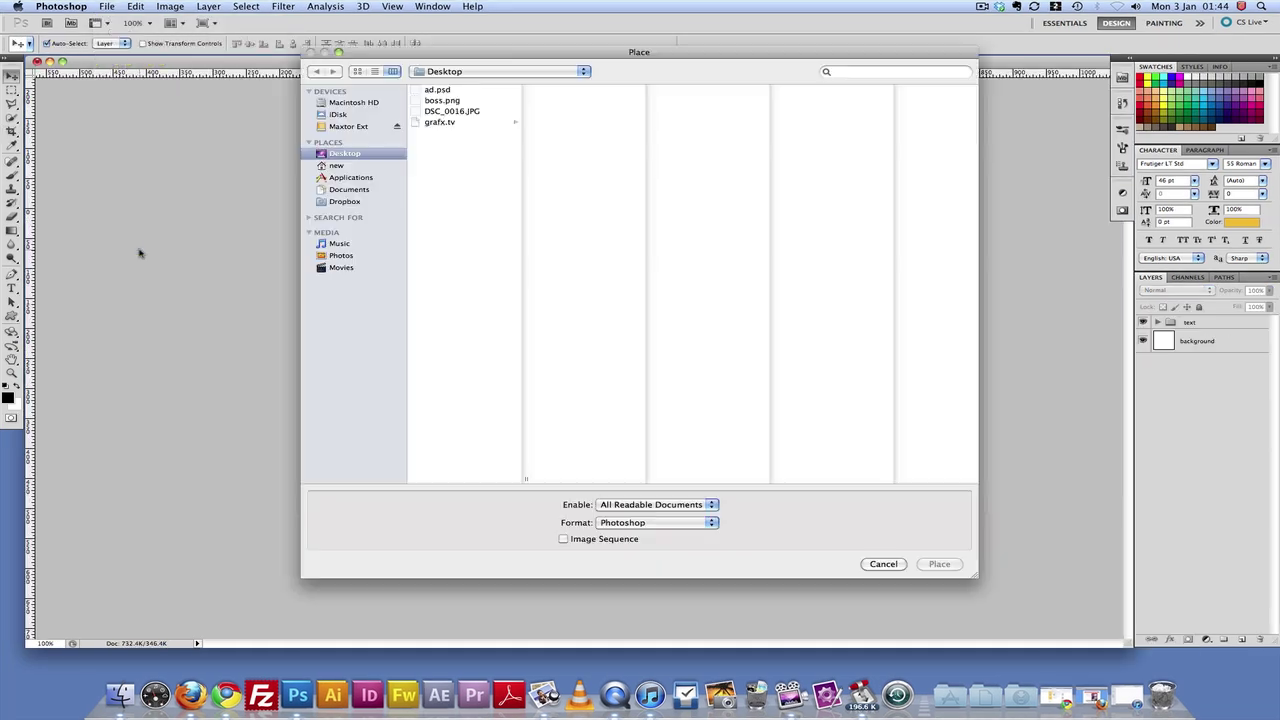
click(438, 103)
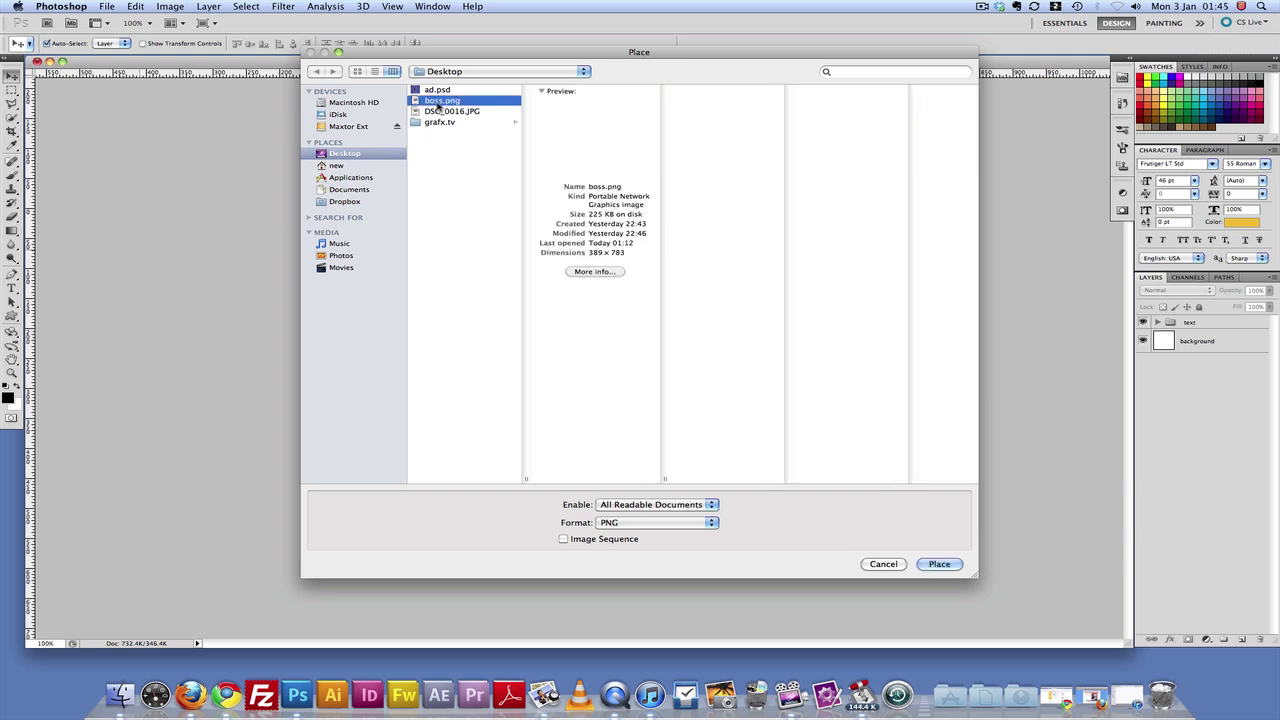
click(940, 564)
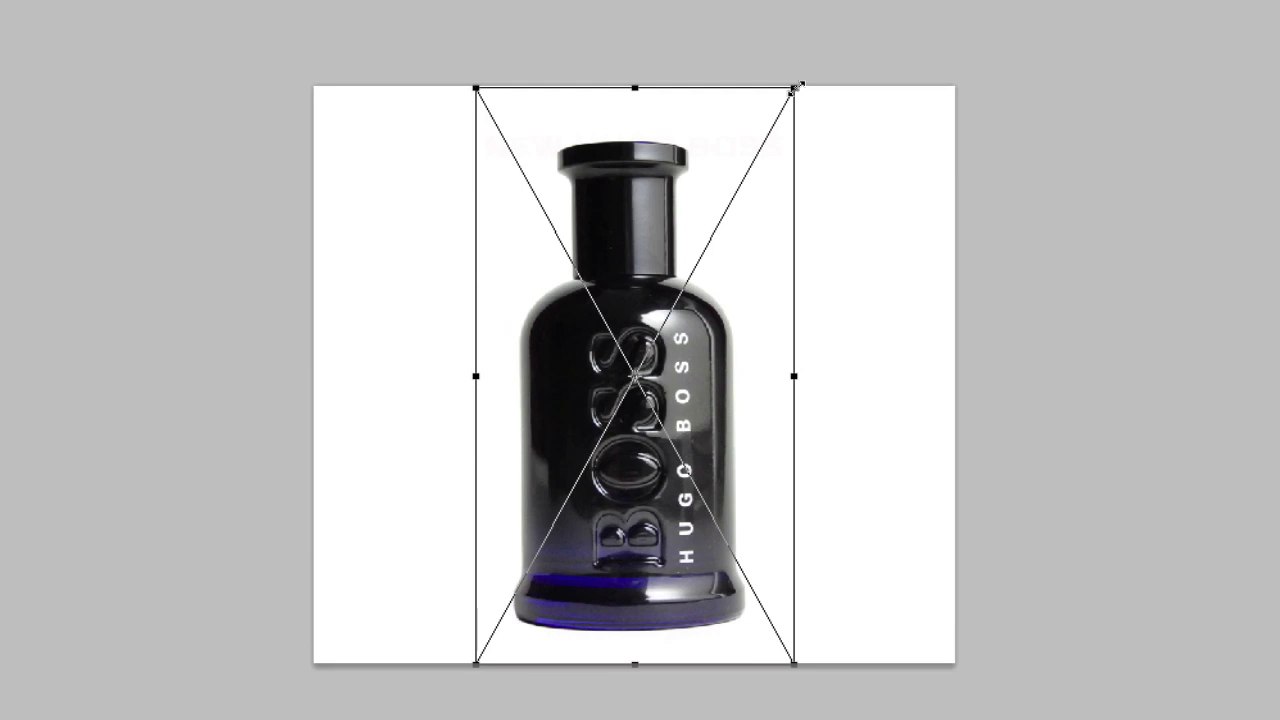
drag(795, 88, 708, 240)
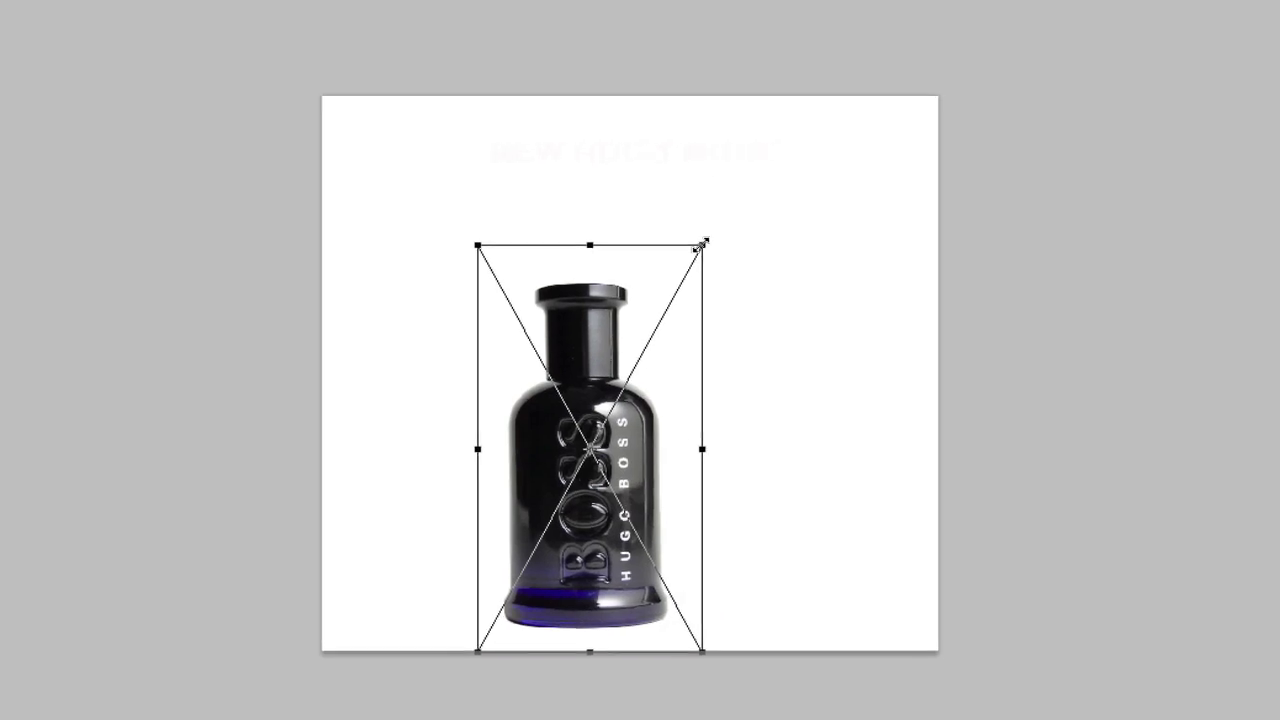
key(Return)
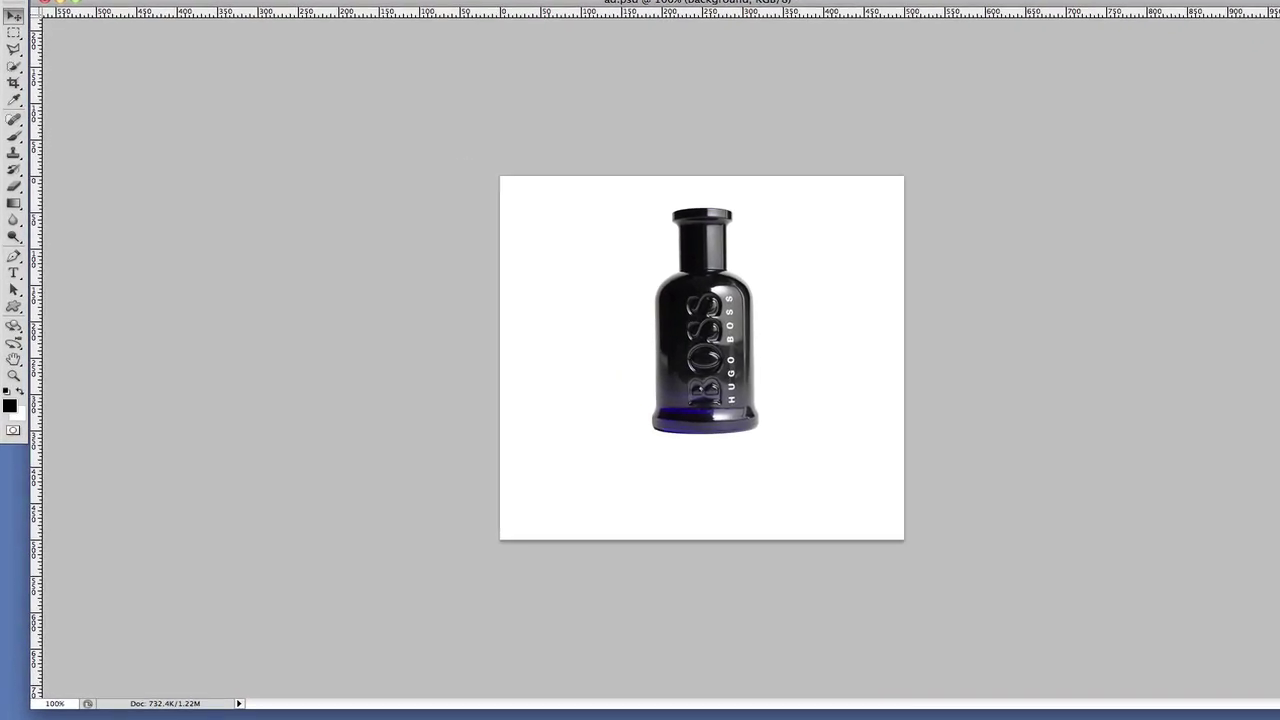
Step: Set the foreground colour to light grey #cac7c7 and fill the background layer with it
click(10, 410)
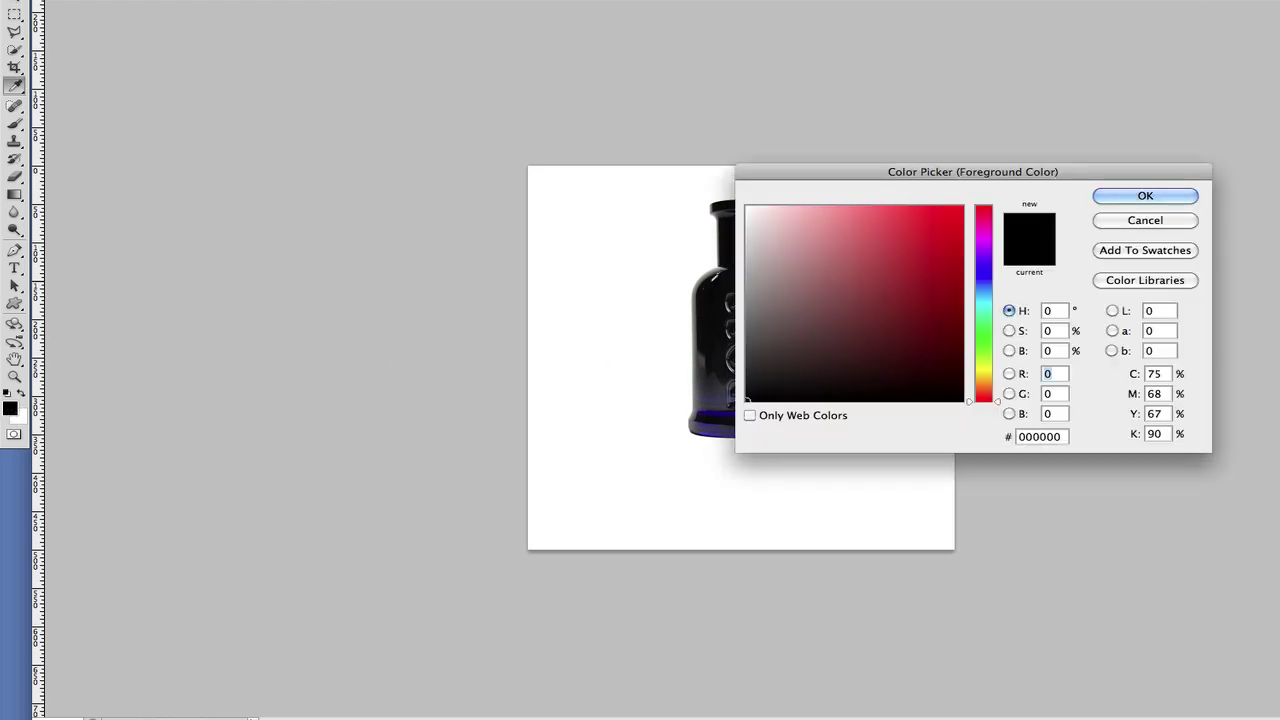
click(748, 249)
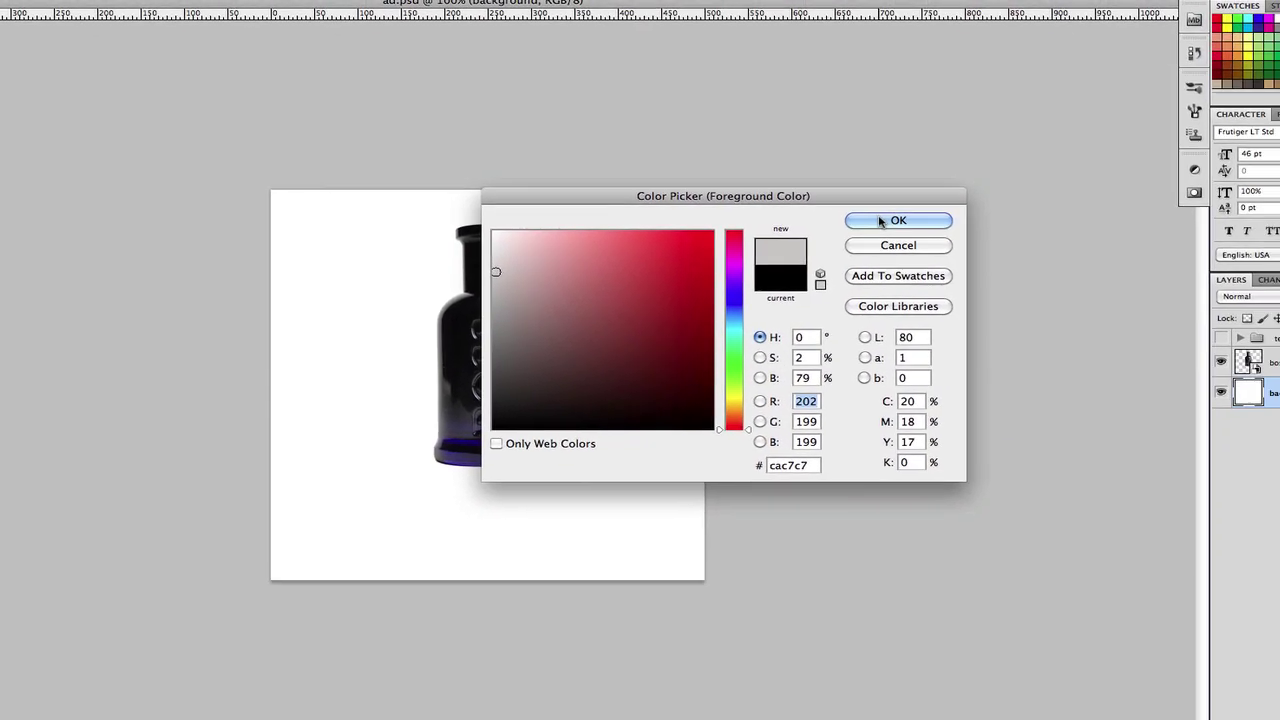
click(1134, 196)
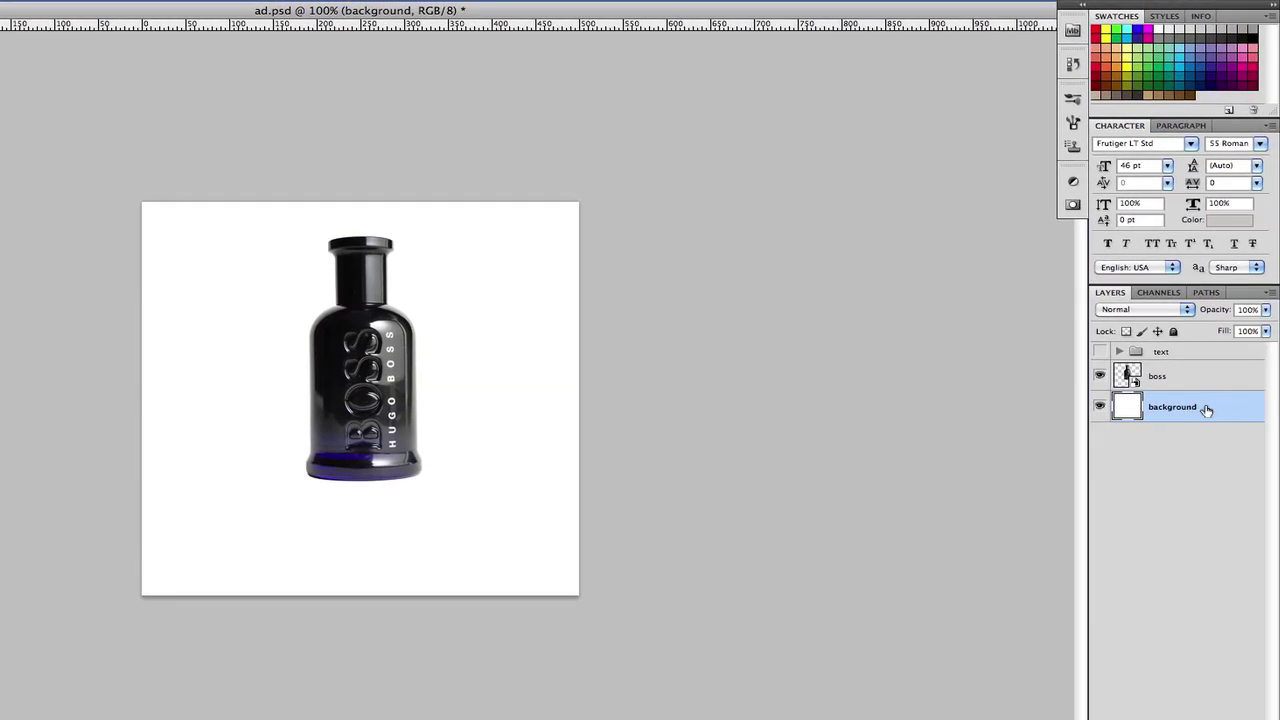
key(alt+BackSpace)
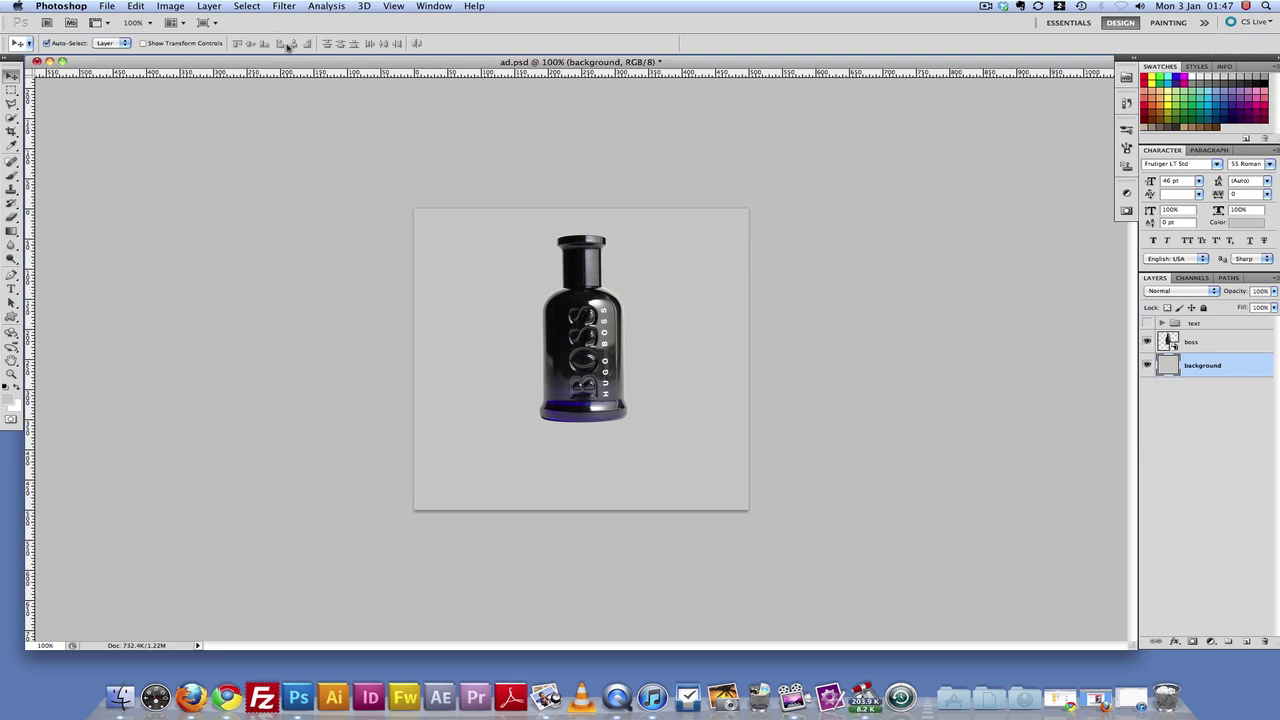
Step: Apply a custom Lens Correction vignette to the background layer with Amount -70 and Midpoint +20
click(286, 7)
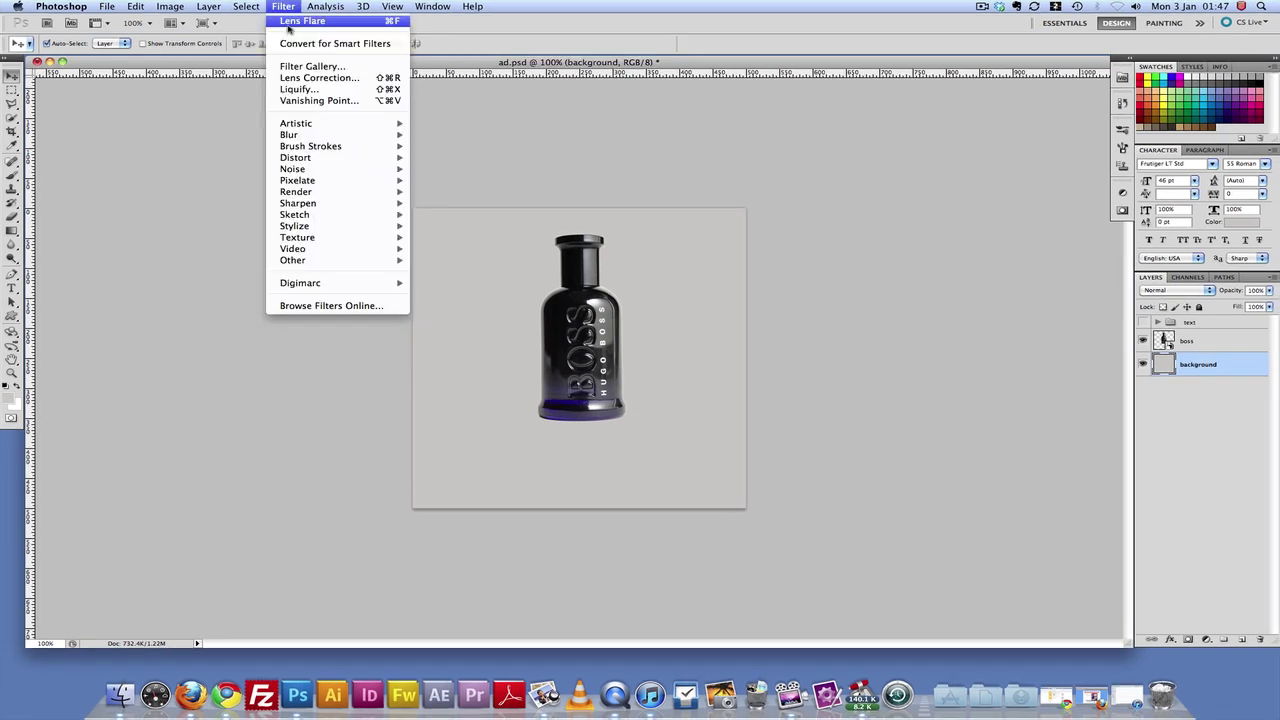
click(318, 78)
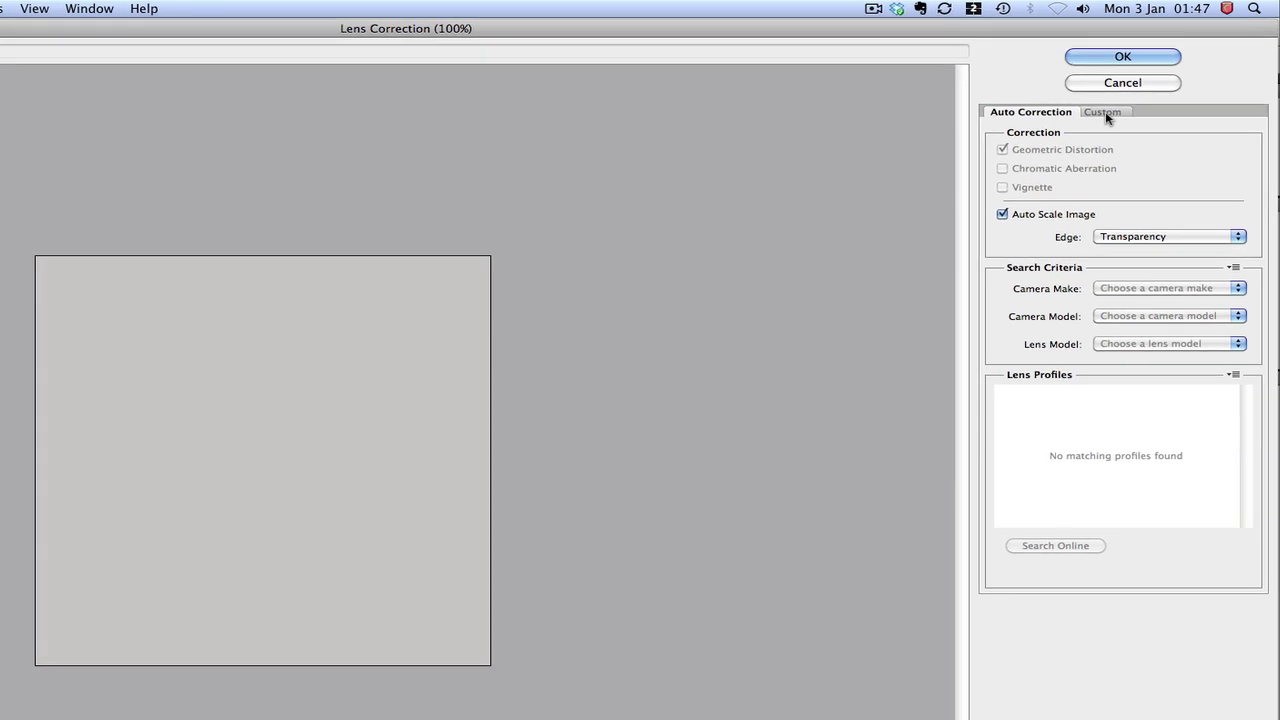
click(1105, 113)
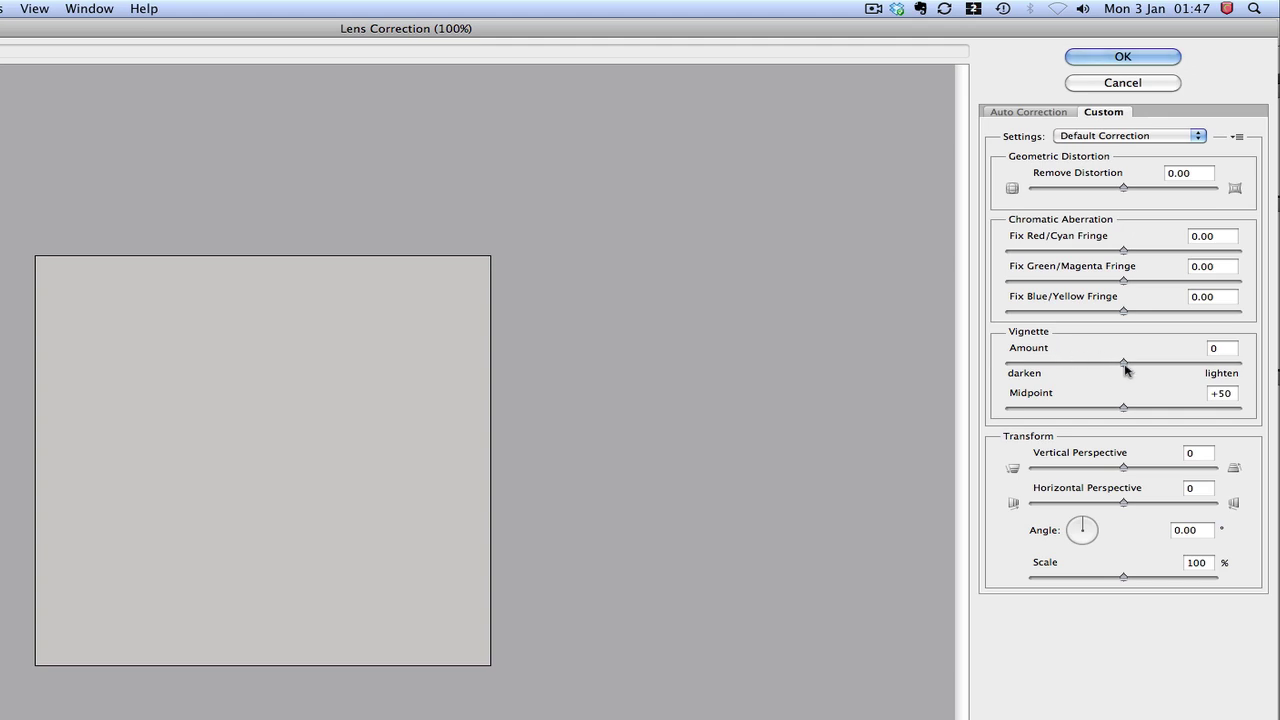
drag(1125, 369, 1045, 377)
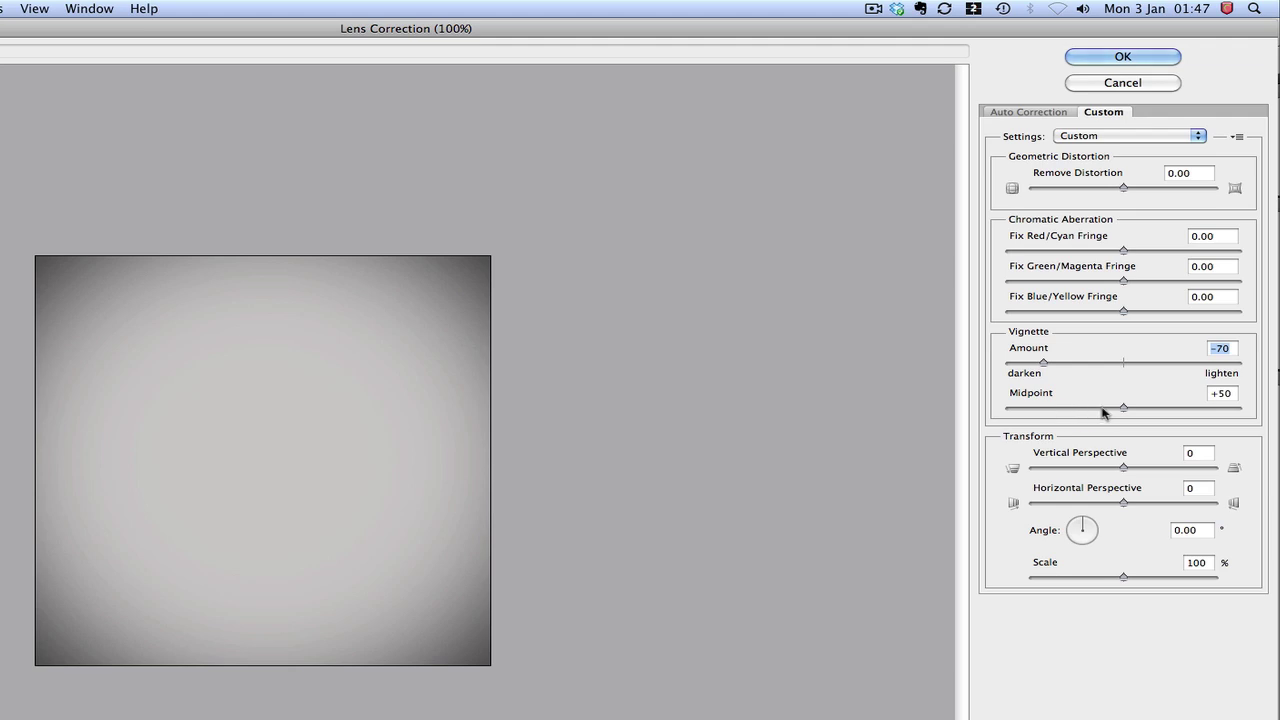
drag(1123, 411, 1057, 424)
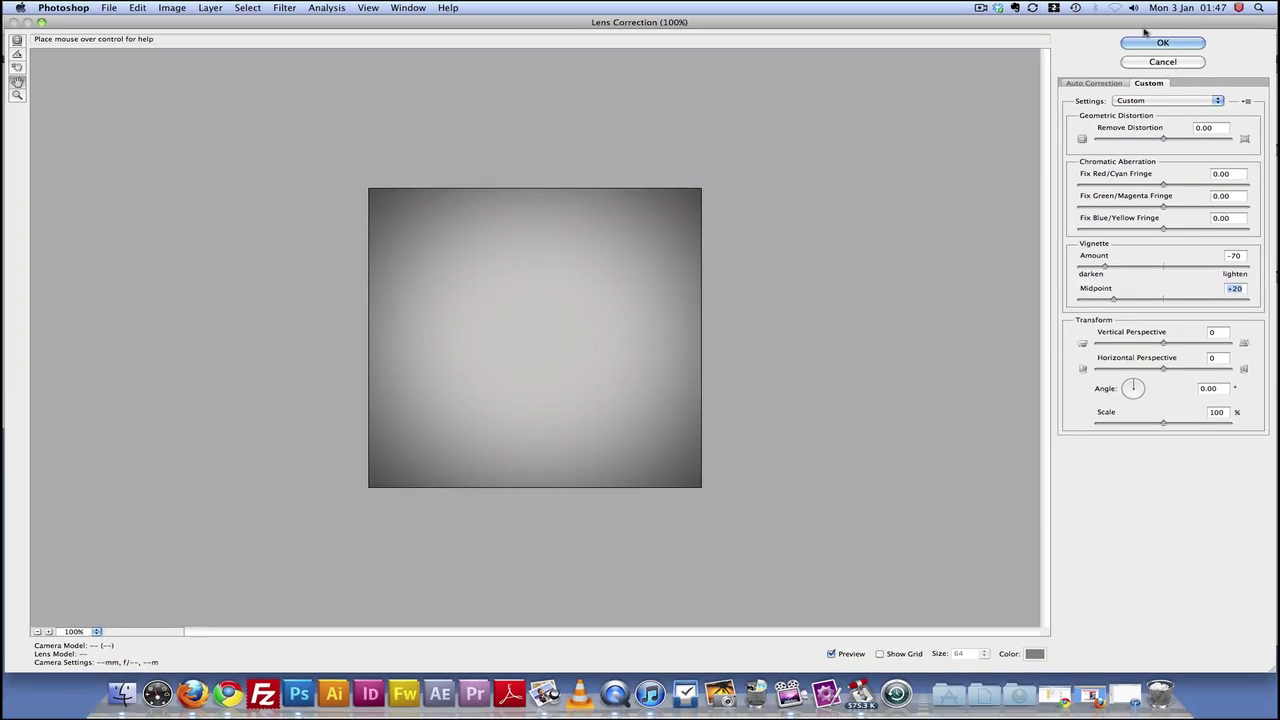
click(1185, 42)
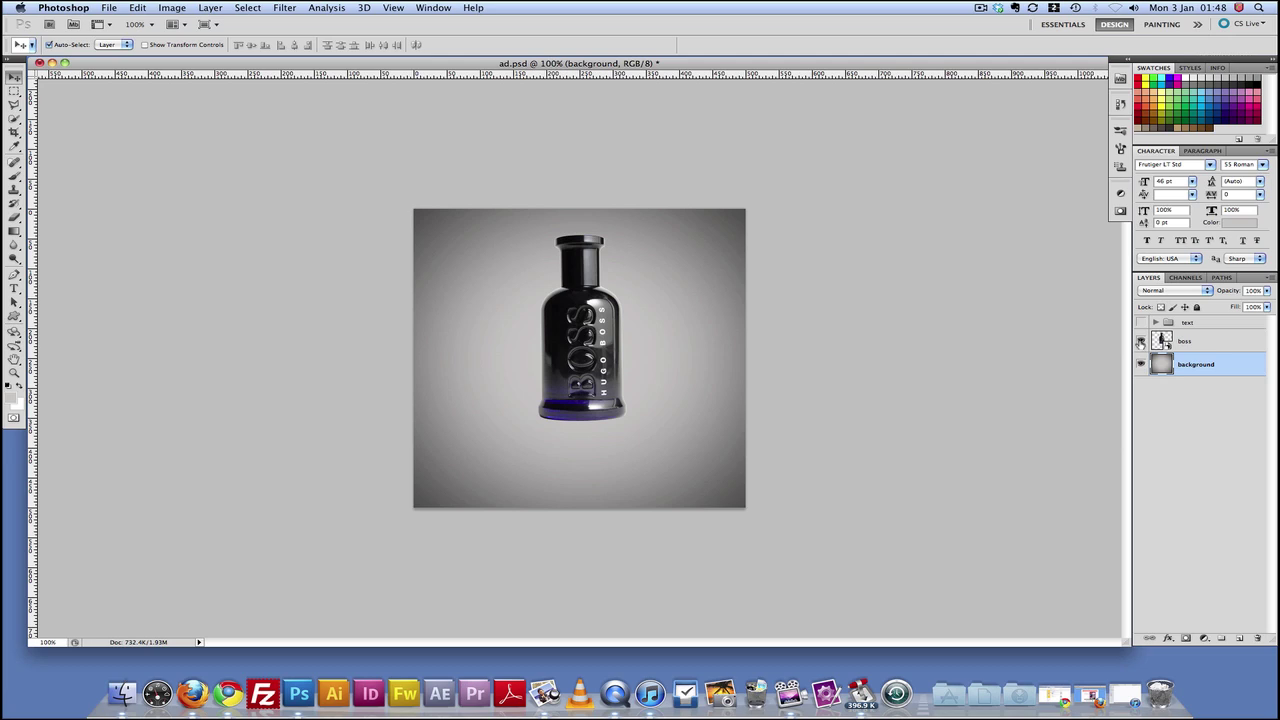
Step: Hide the bottle layer, duplicate the background layer, and squash the copy to 31% height along the canvas's lower edge as a floor
click(1141, 342)
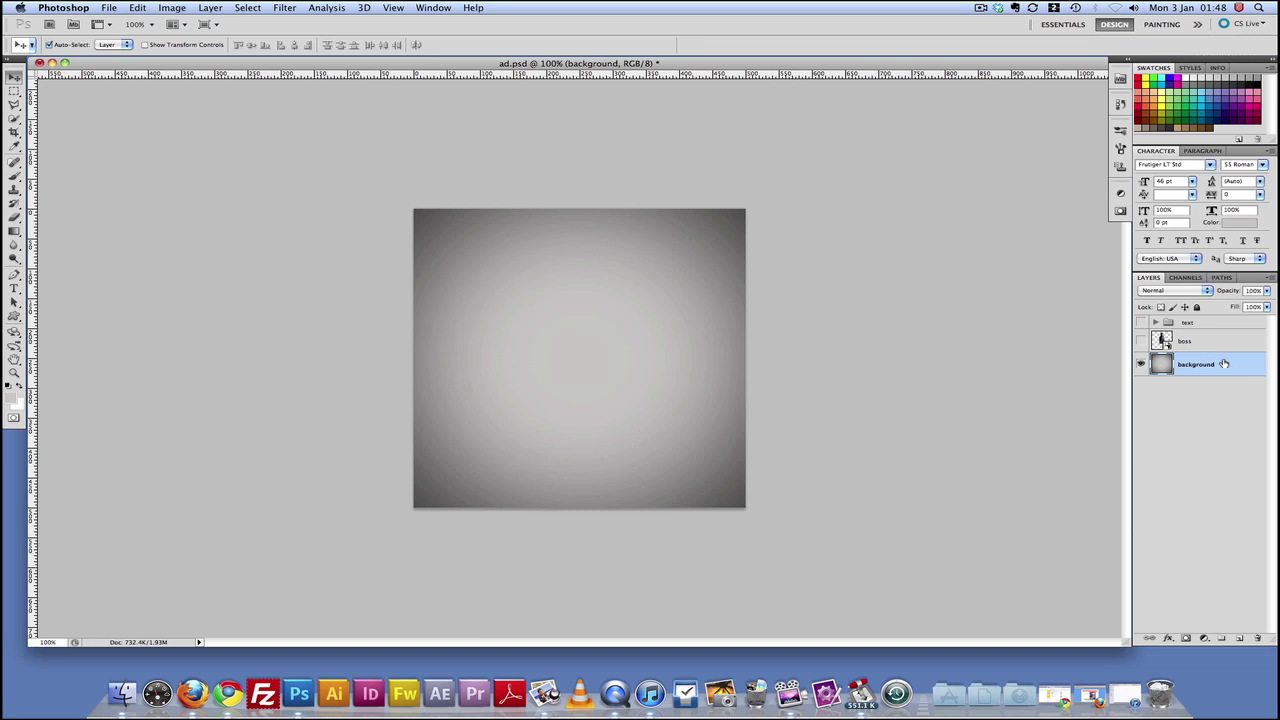
key(super+j)
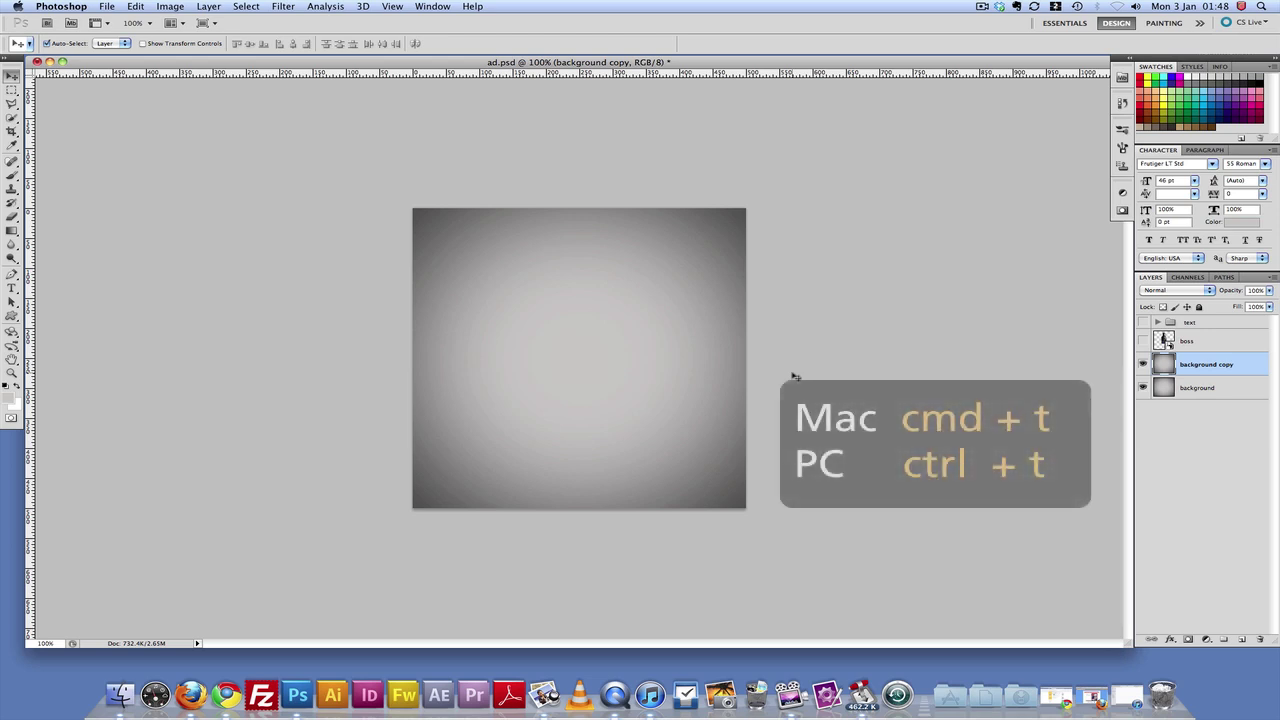
key(super+t)
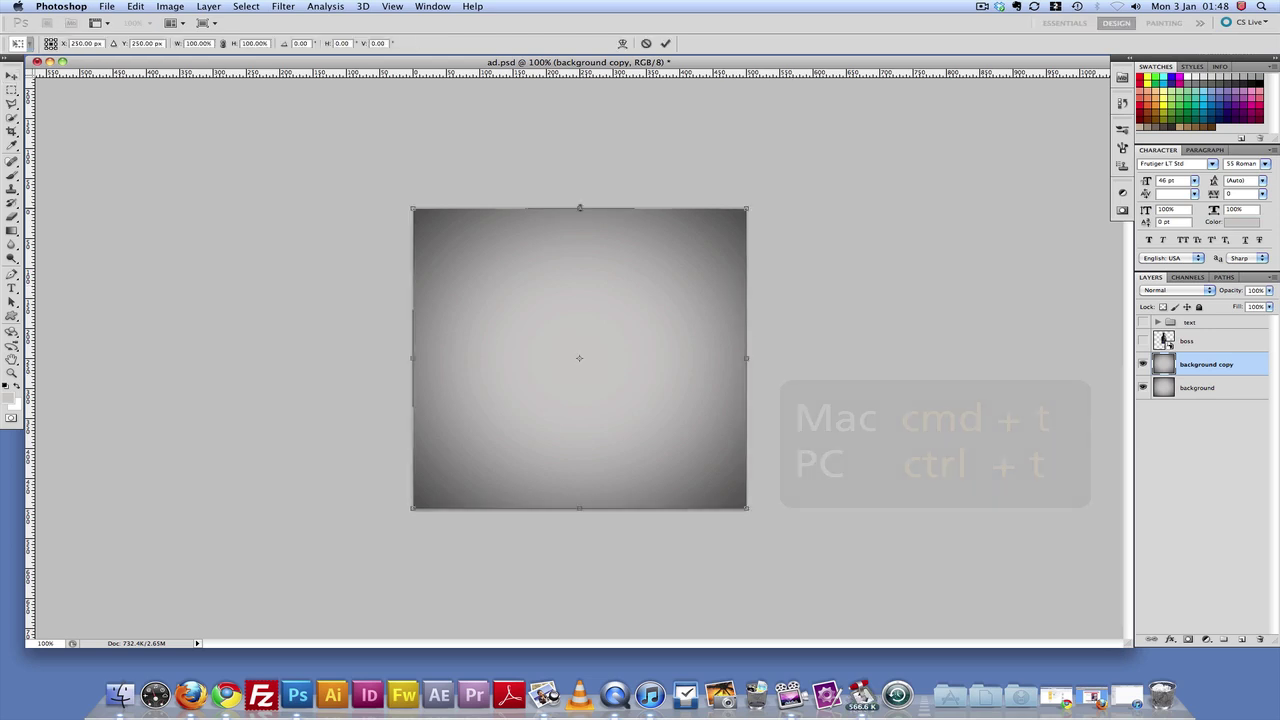
drag(579, 208, 596, 415)
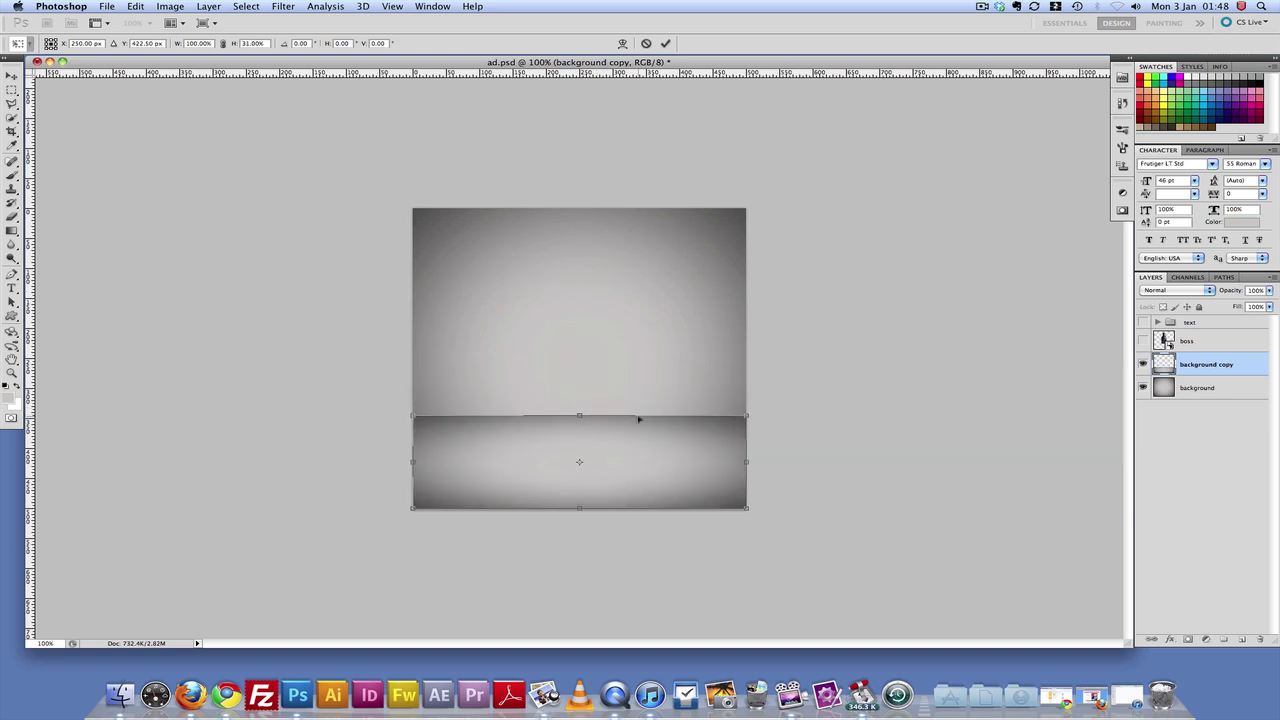
key(Return)
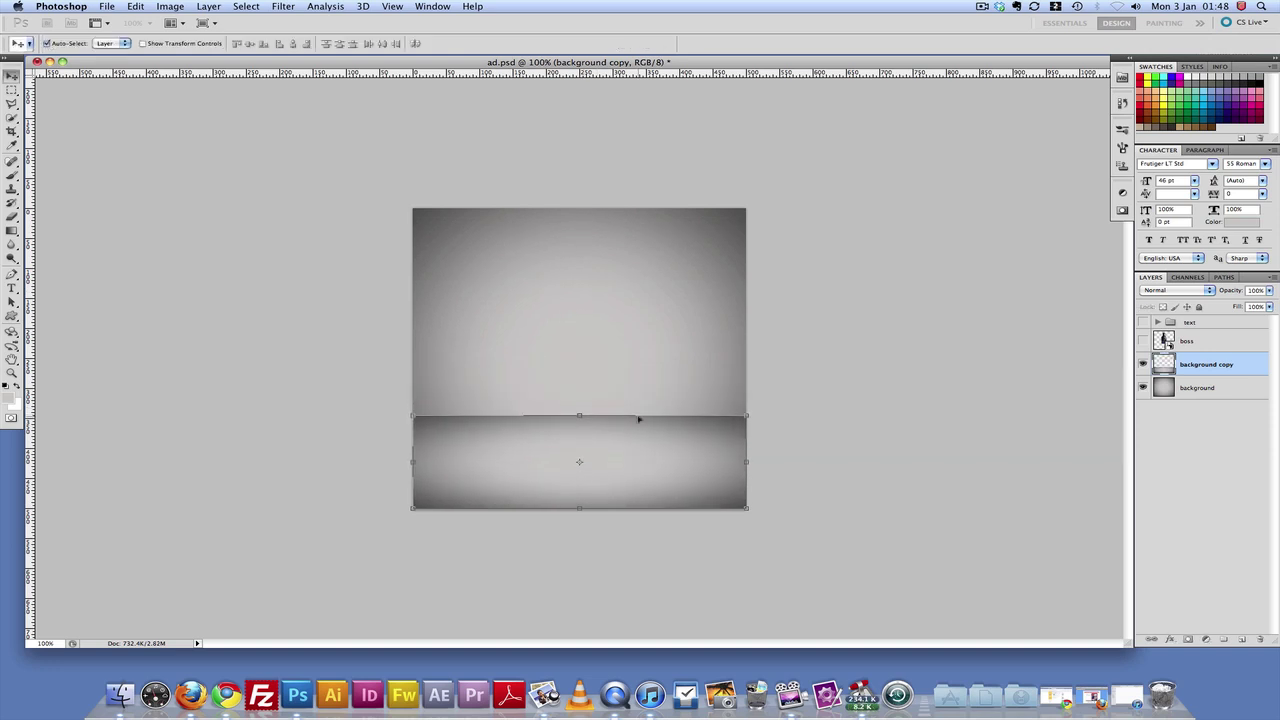
Step: Show the bottle layer again and move the bottle down slightly so its base stands on the floor strip
click(1143, 341)
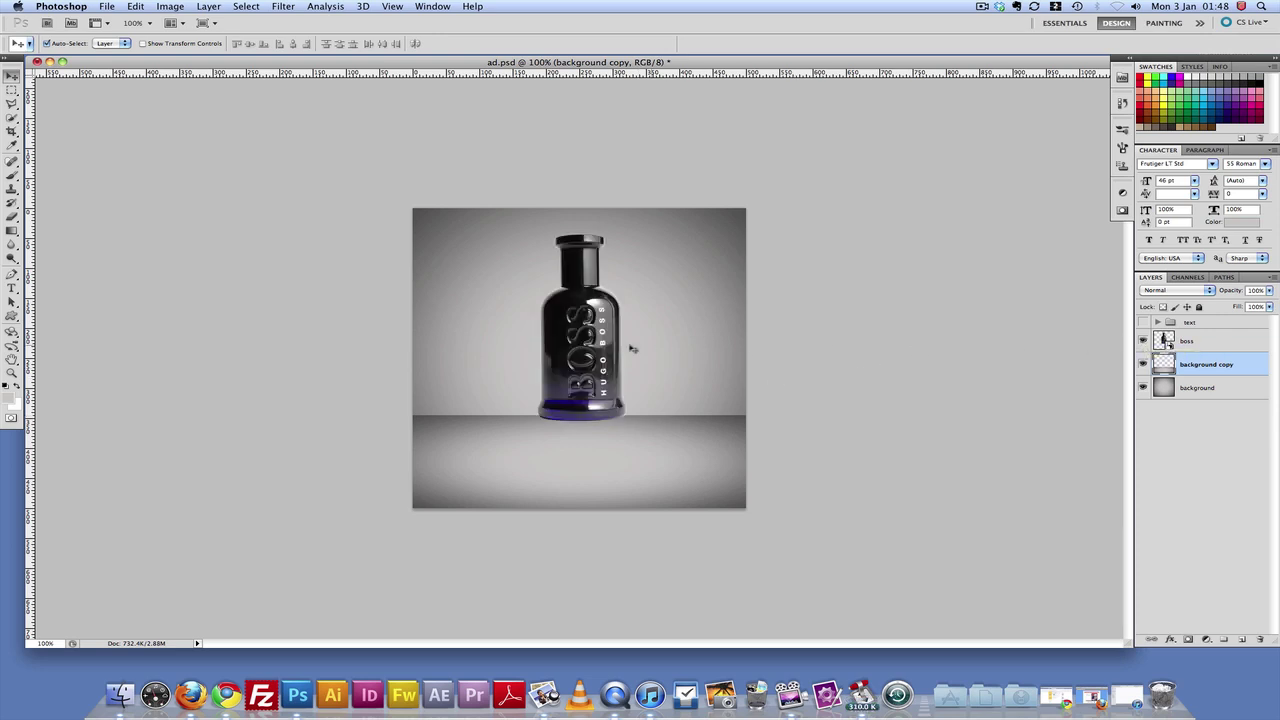
drag(585, 330, 583, 351)
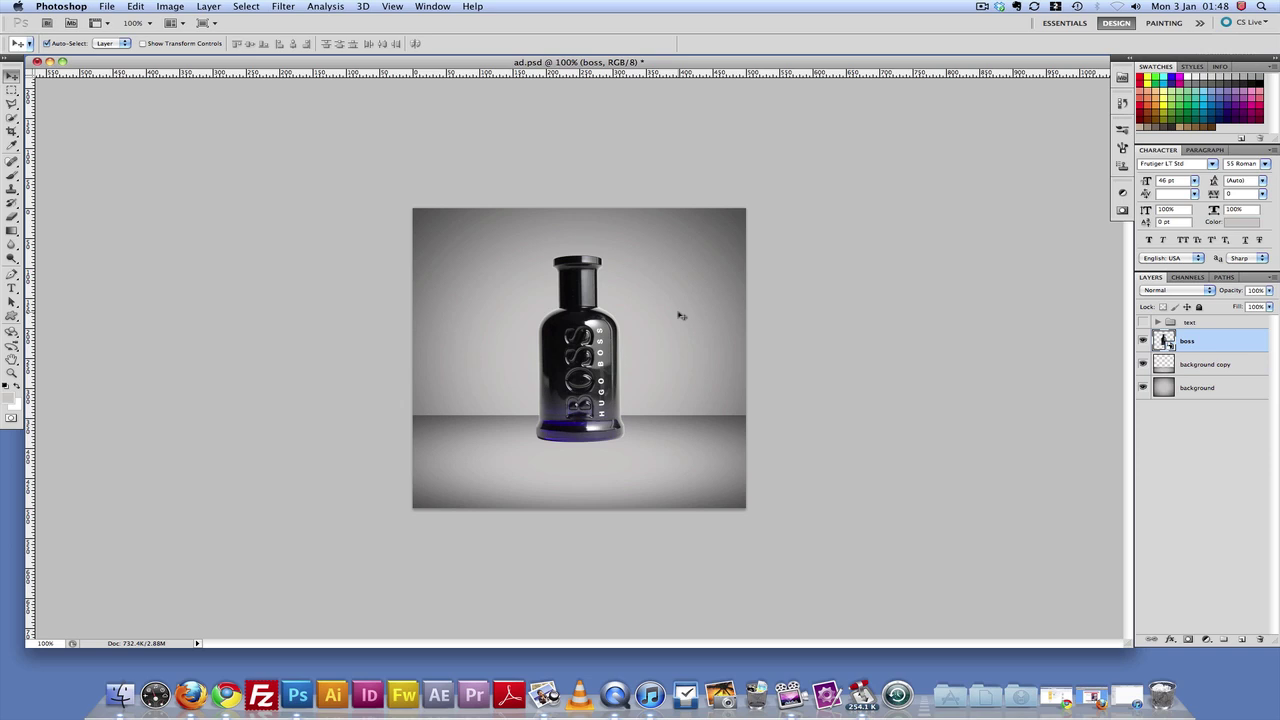
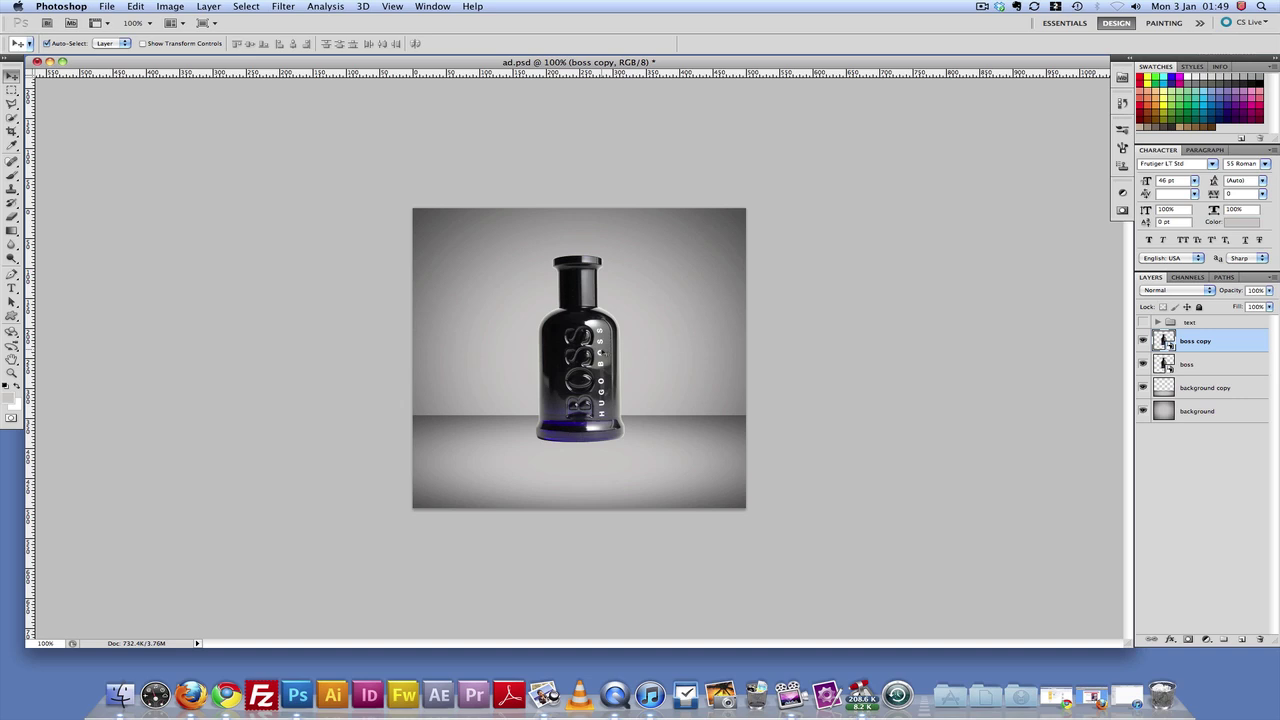
Step: Flip the boss copy layer vertically and move it straight down to Y 552.70 px, just beneath the bottle's base
key(super+t)
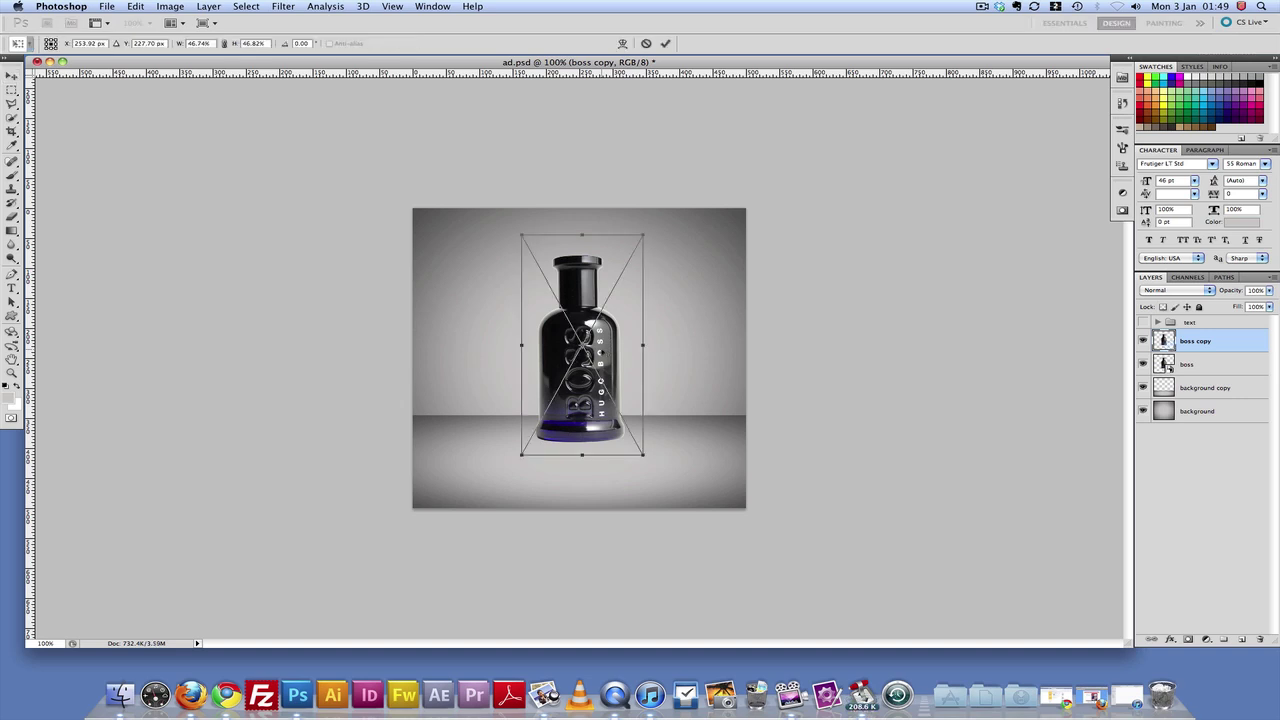
right_click(603, 339)
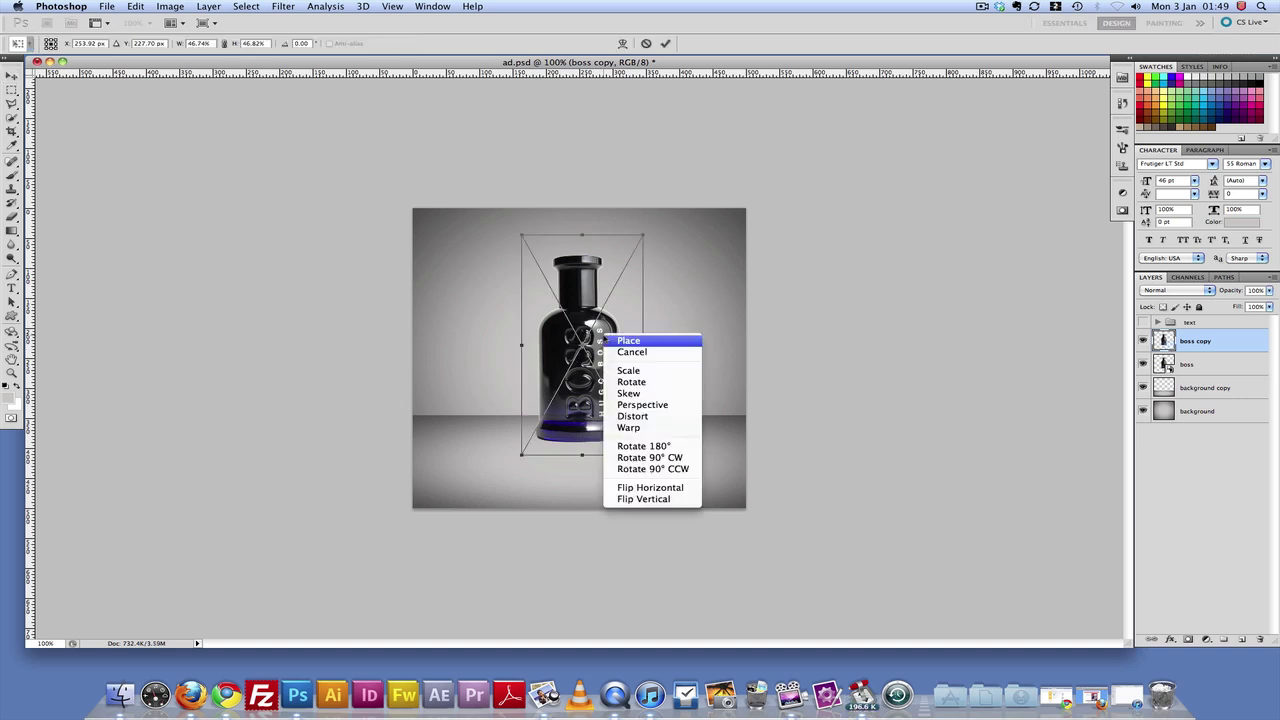
click(633, 499)
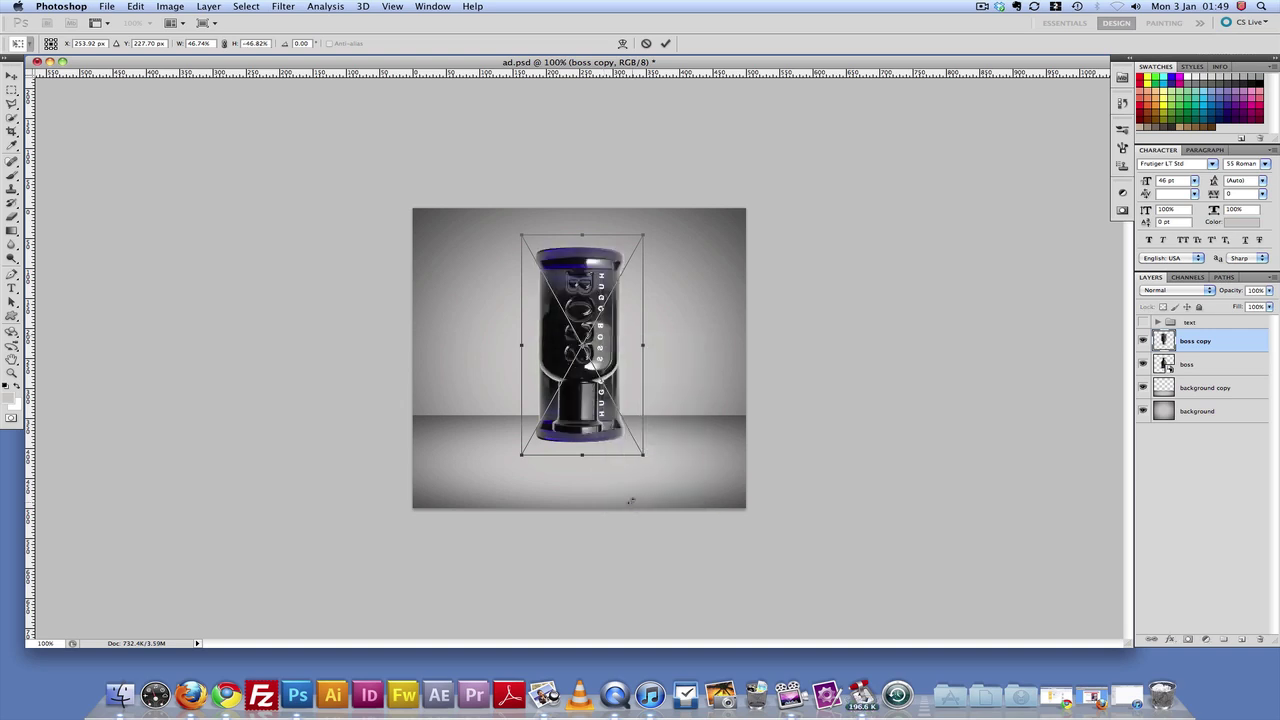
key(shift+Down)
key(shift+Down)
key(shift+Down)
key(shift+Down)
key(shift+Down)
key(shift+Down)
key(shift+Down)
key(shift+Down)
key(shift+Down)
key(shift+Down)
key(shift+Down)
key(shift+Down)
key(shift+Down)
key(shift+Down)
key(shift+Down)
key(shift+Down)
key(shift+Down)
key(shift+Down)
key(shift+Down)
key(shift+Down)
key(shift+Down)
key(shift+Down)
key(shift+Down)
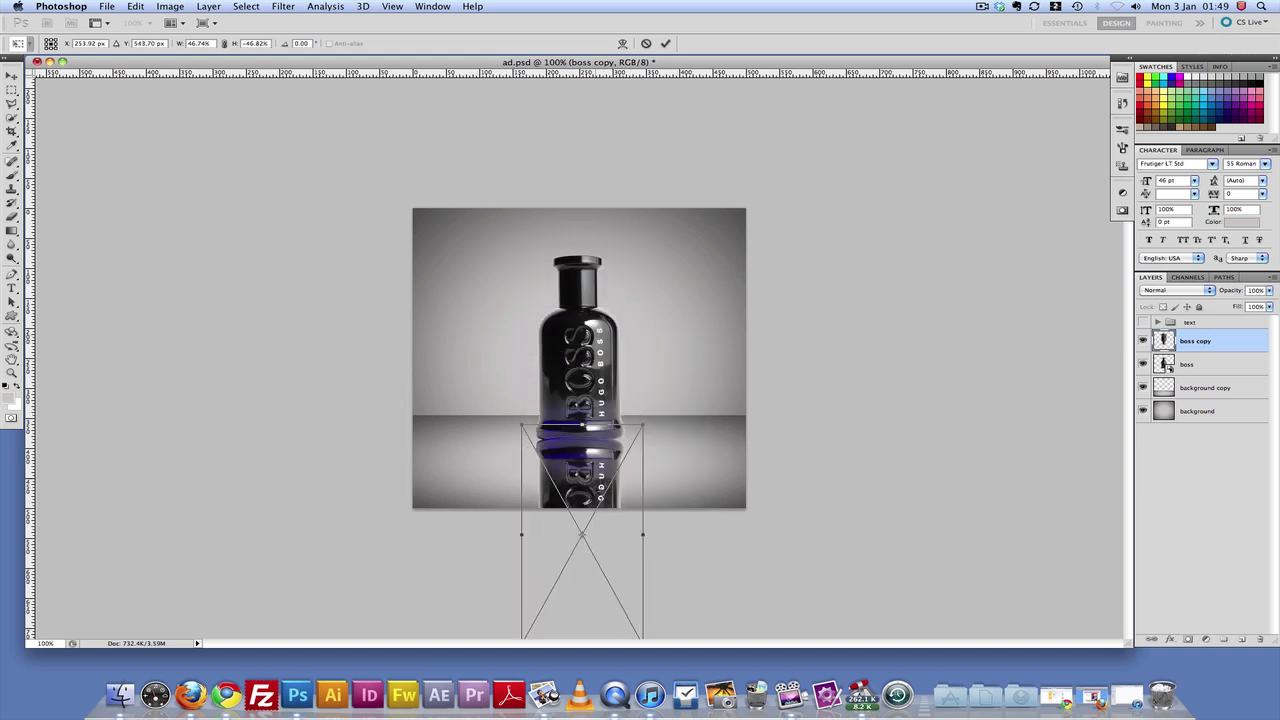
key(Up)
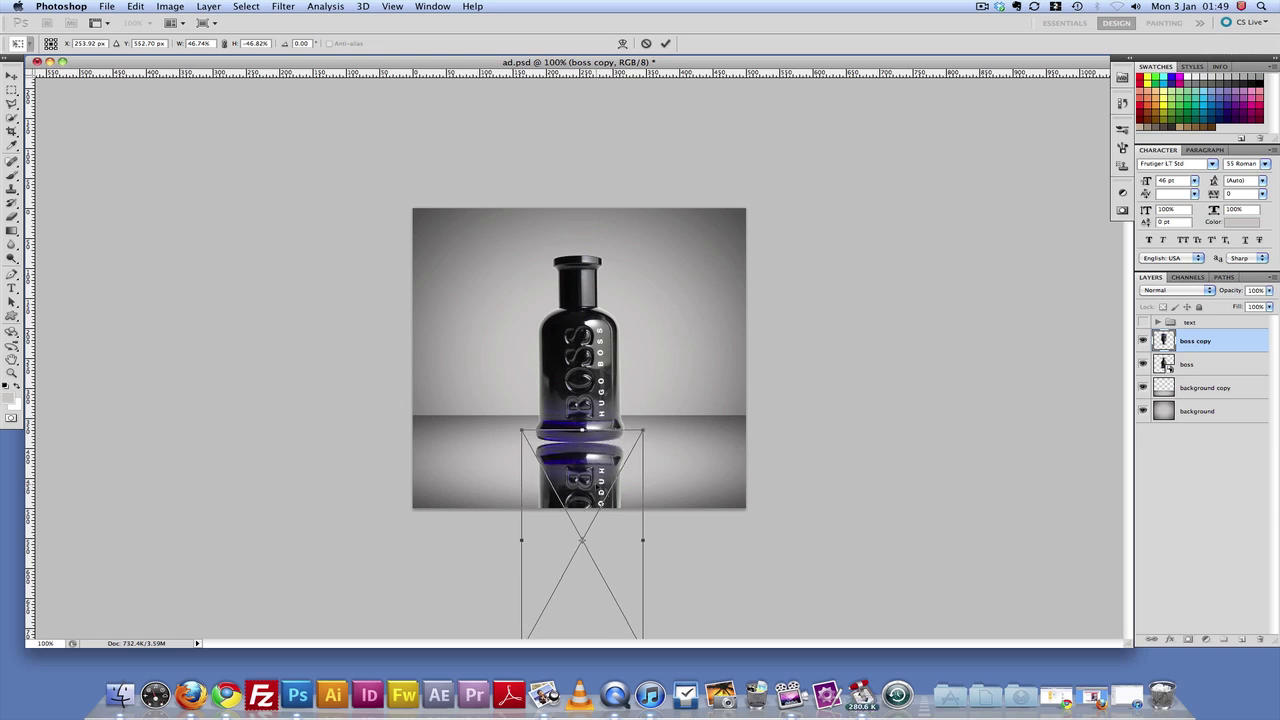
key(Return)
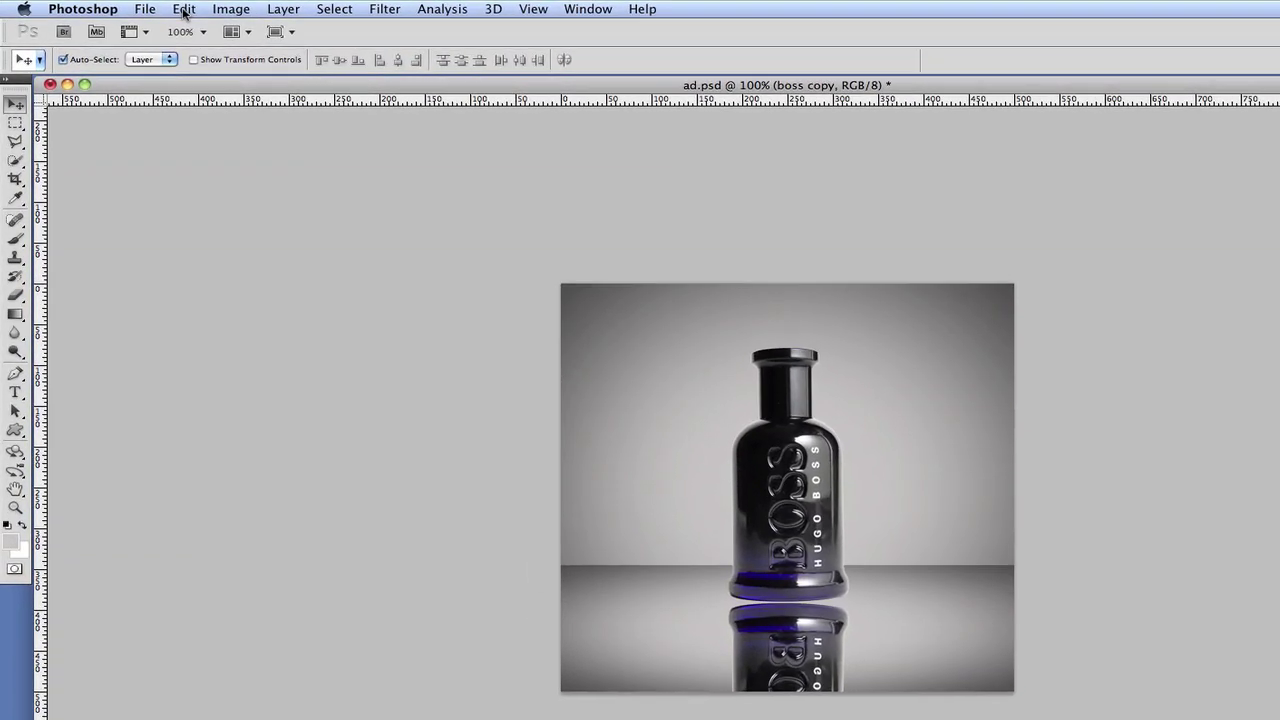
Step: Warp the flipped bottle copy so its upper edge curves along the underside of the original bottle's base
click(135, 6)
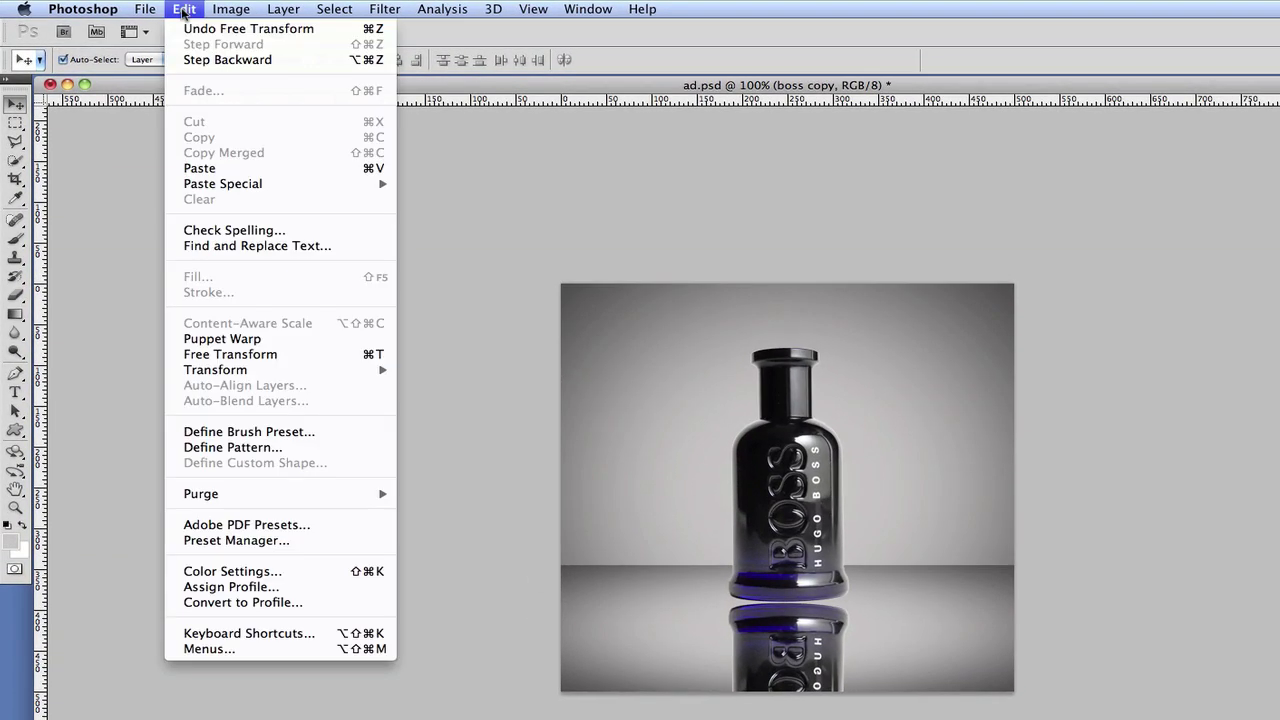
mouse_move(250, 372)
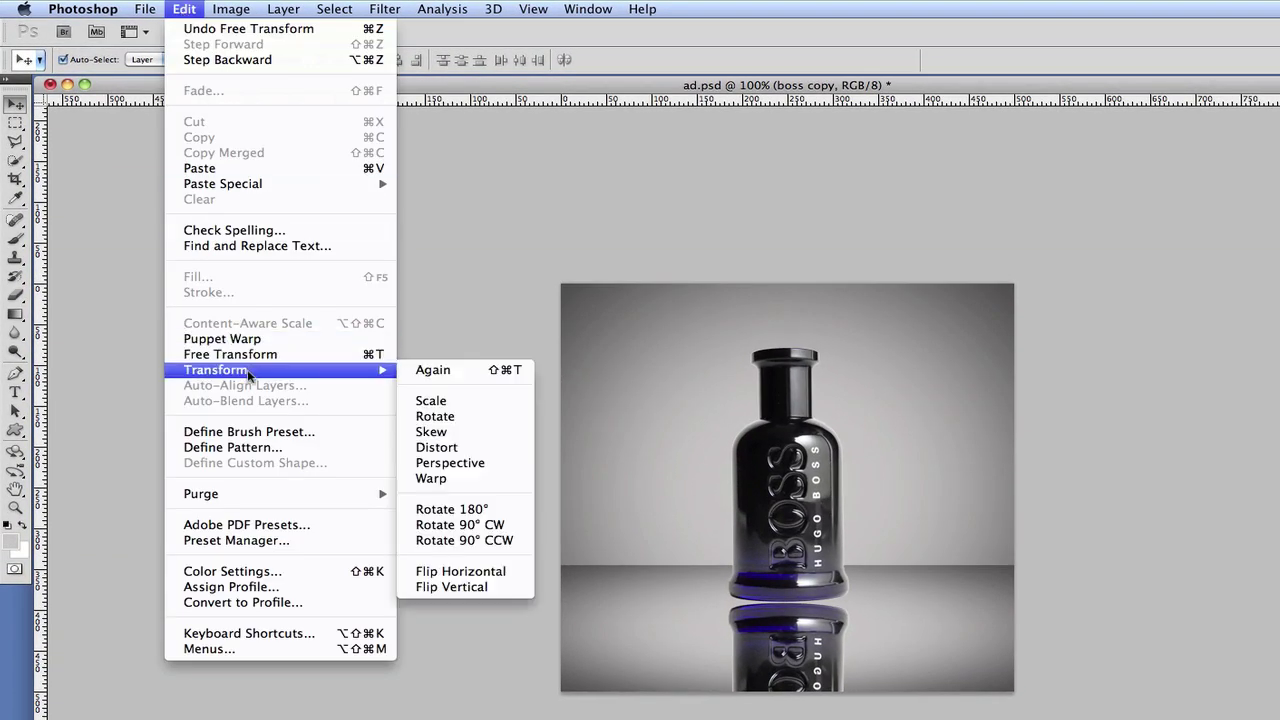
click(477, 482)
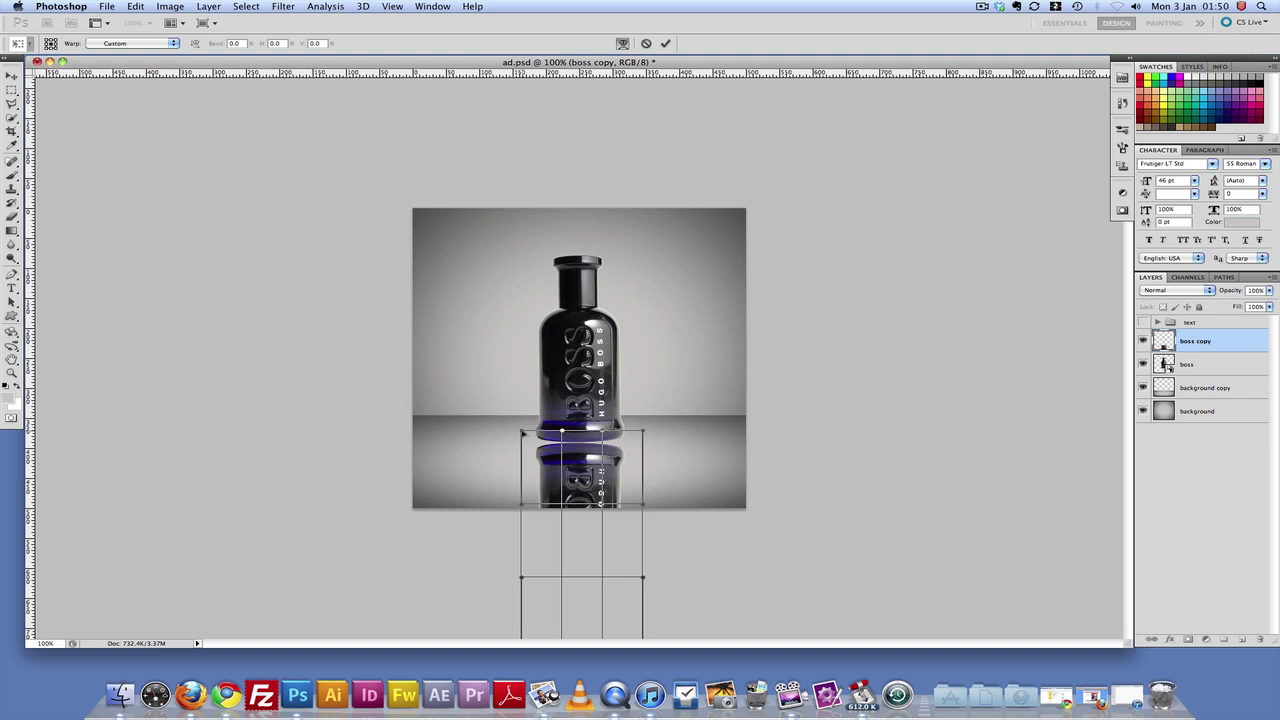
drag(523, 432, 562, 438)
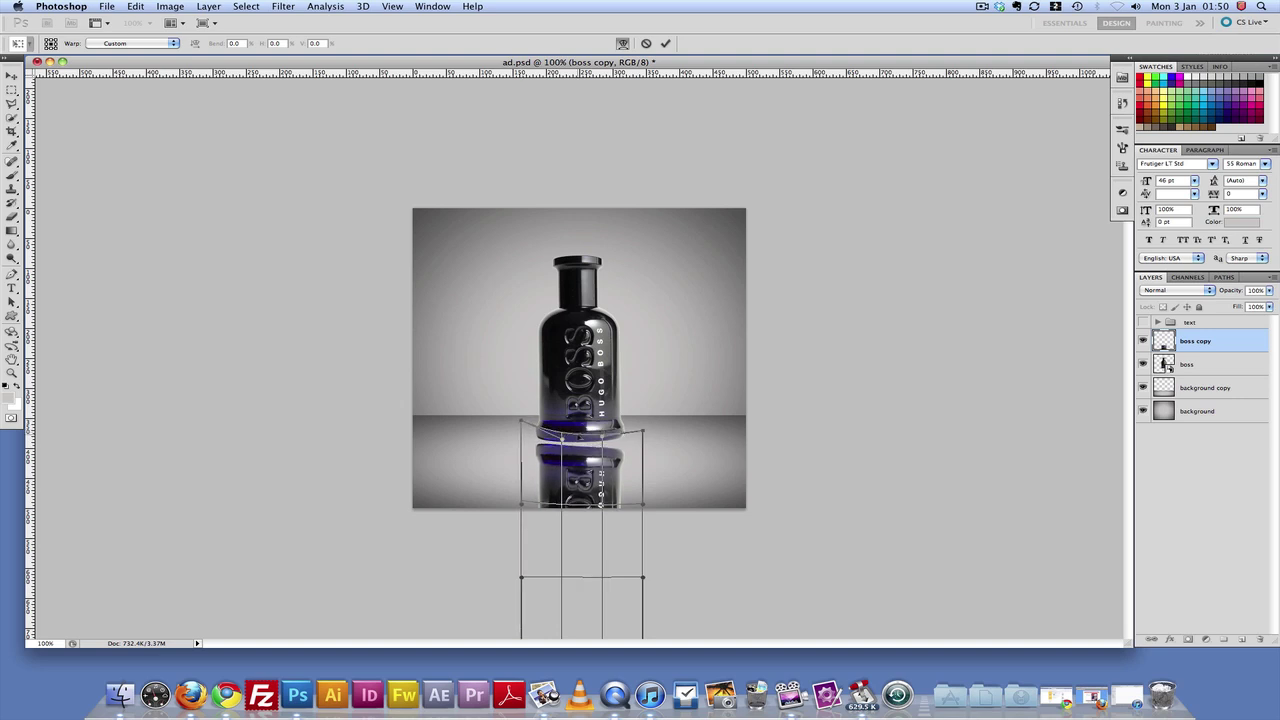
drag(642, 433, 642, 413)
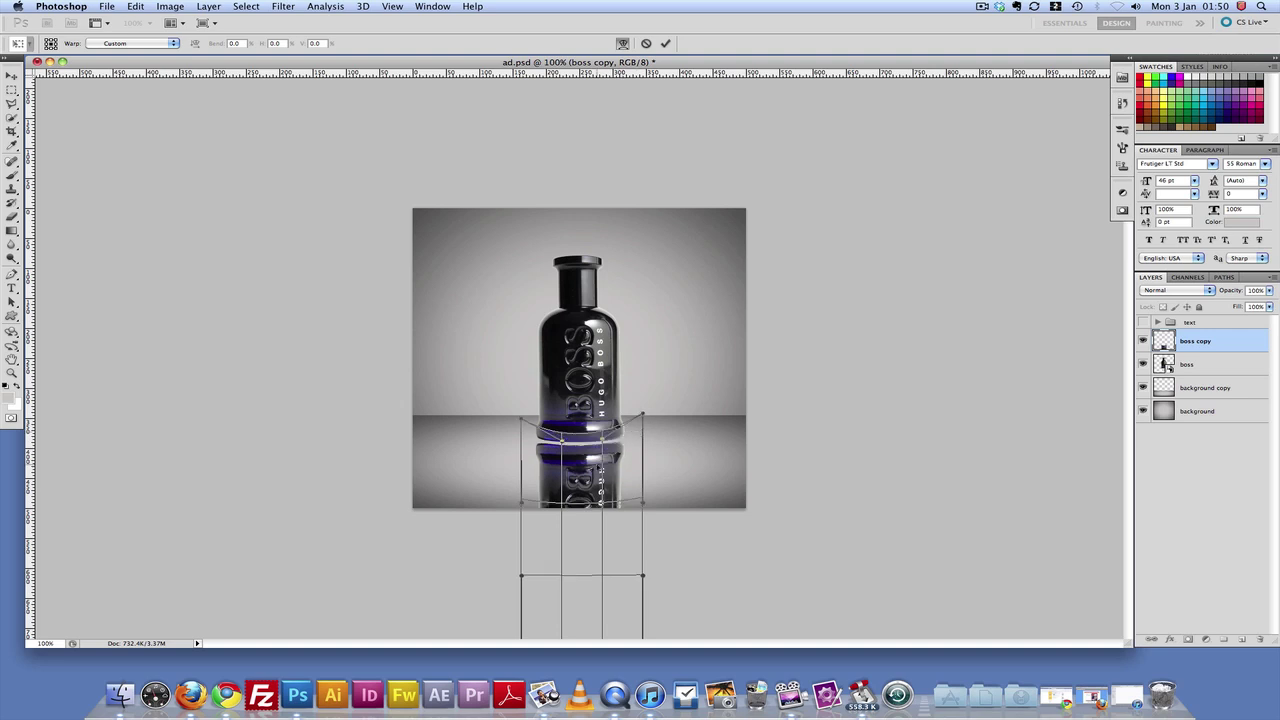
drag(600, 472, 600, 463)
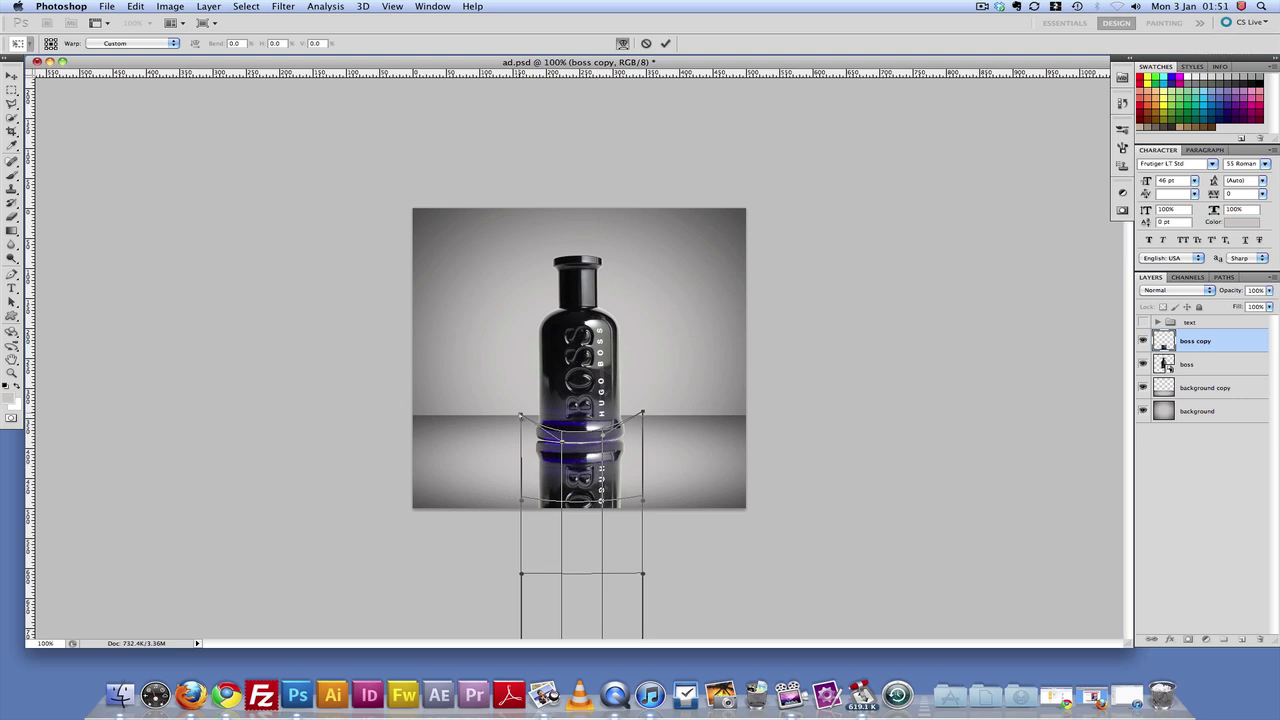
key(Return)
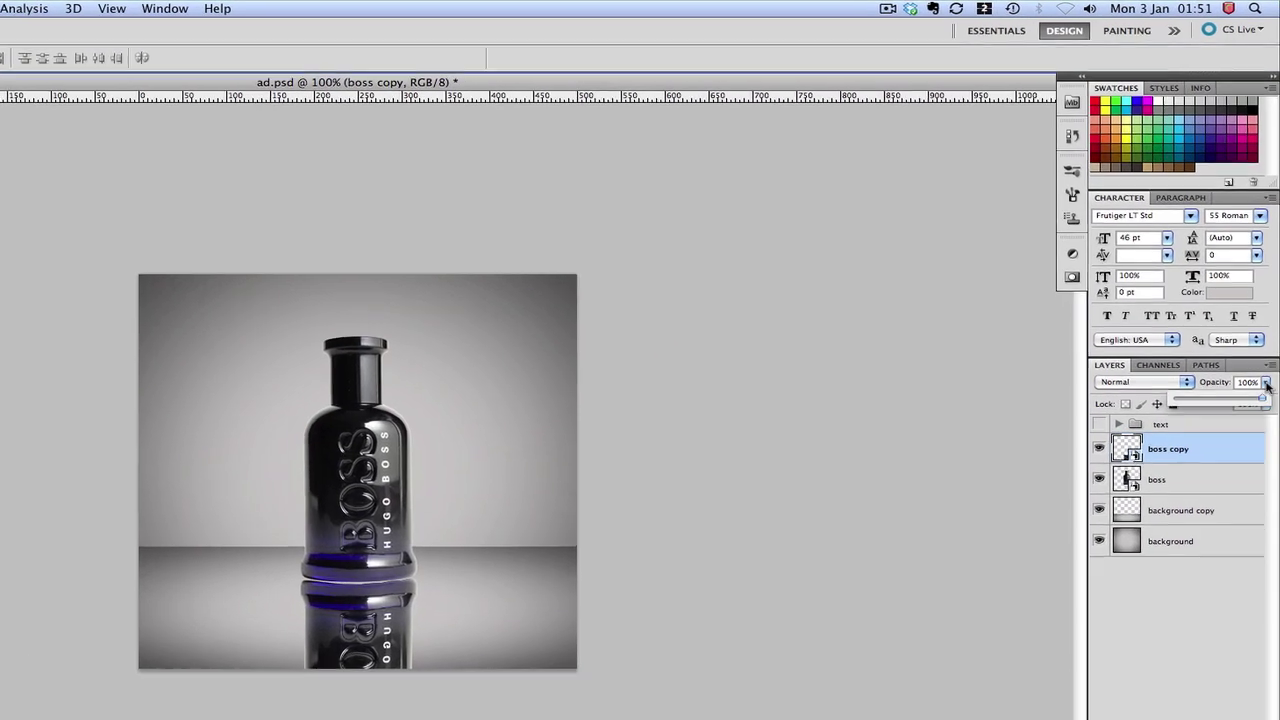
Step: Reduce the boss copy reflection layer's opacity to 50%
click(1269, 294)
drag(1266, 424, 1216, 428)
drag(1232, 325, 1234, 309)
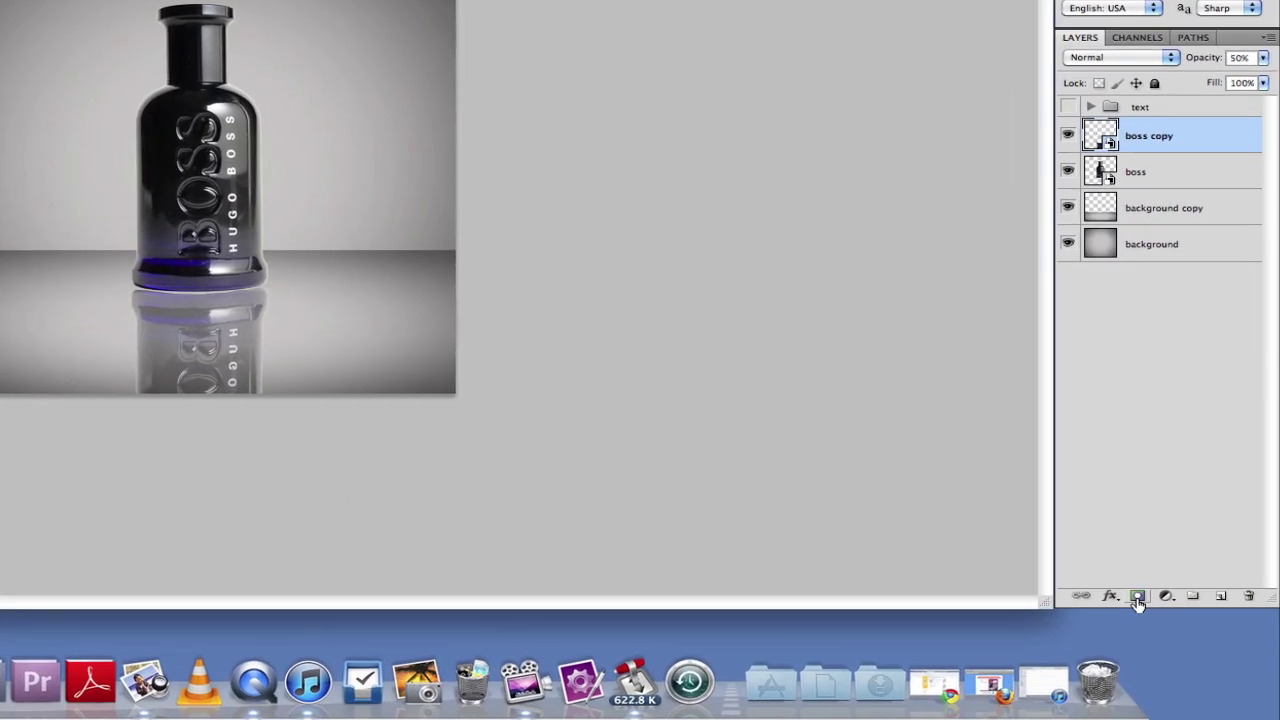
Step: Add a layer mask to the boss copy layer and fade the reflection toward the canvas's lower edge with a black-to-white linear gradient
click(1137, 596)
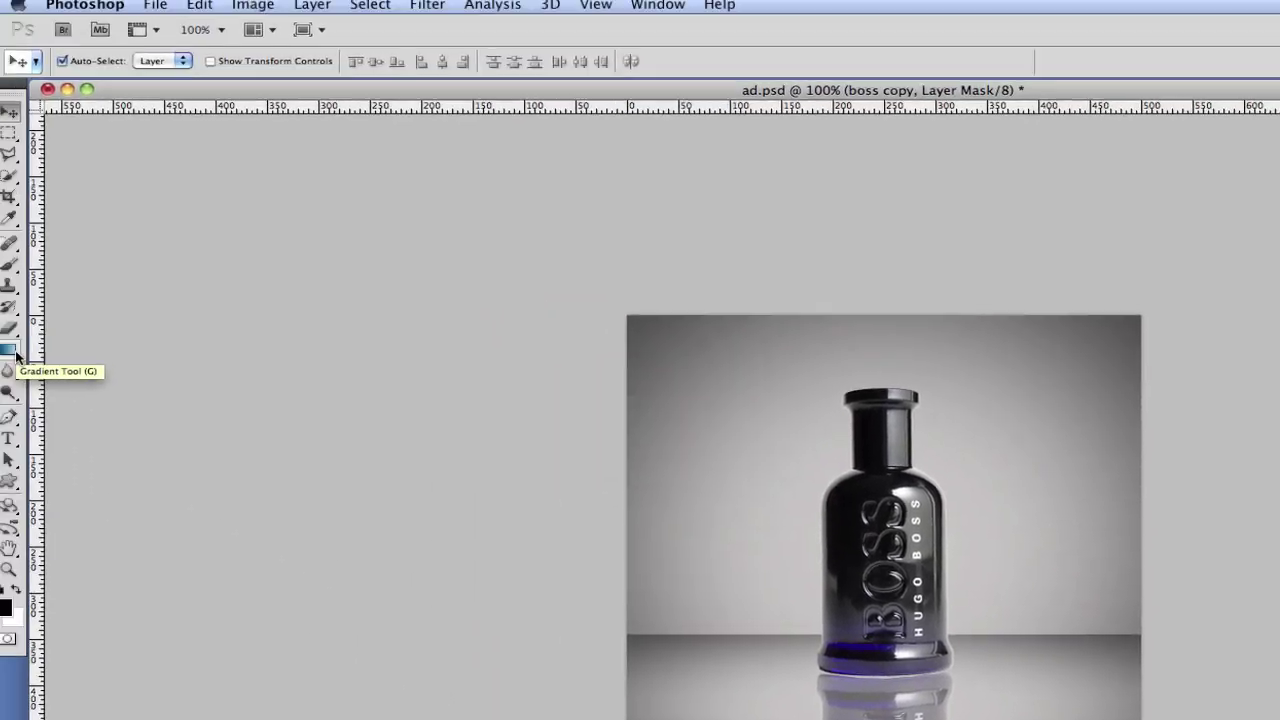
click(12, 351)
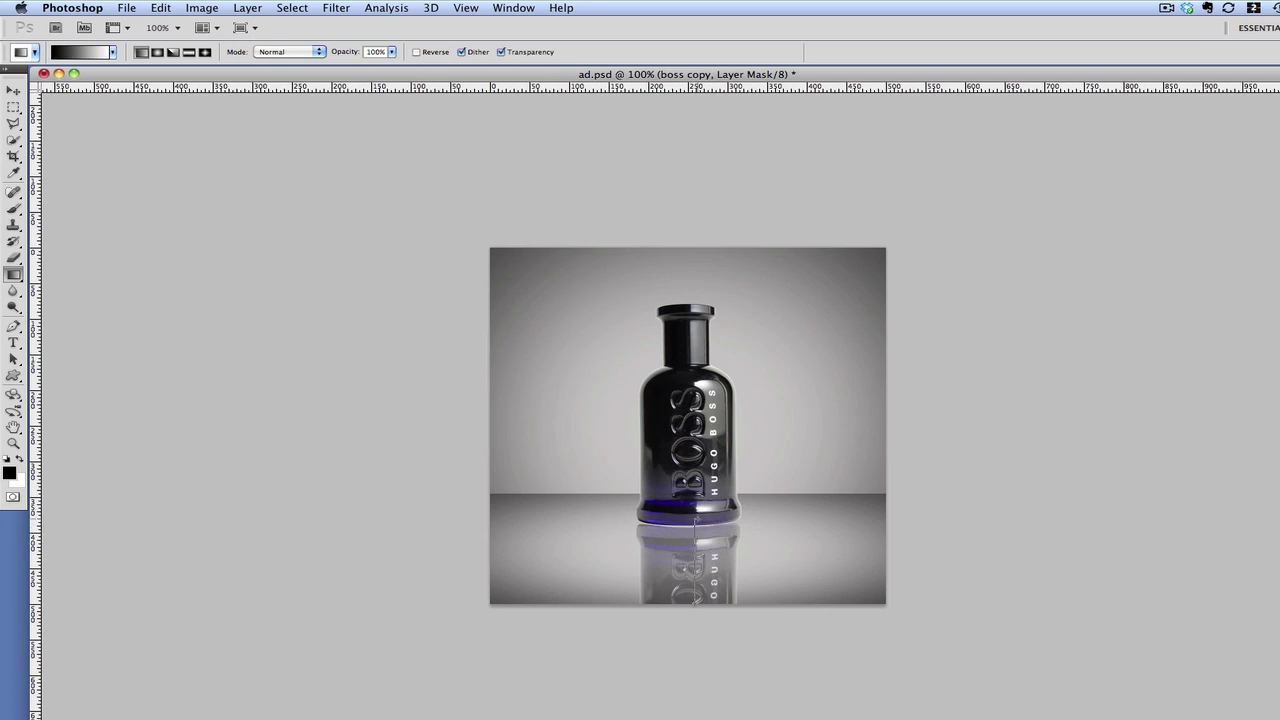
drag(694, 520, 695, 520)
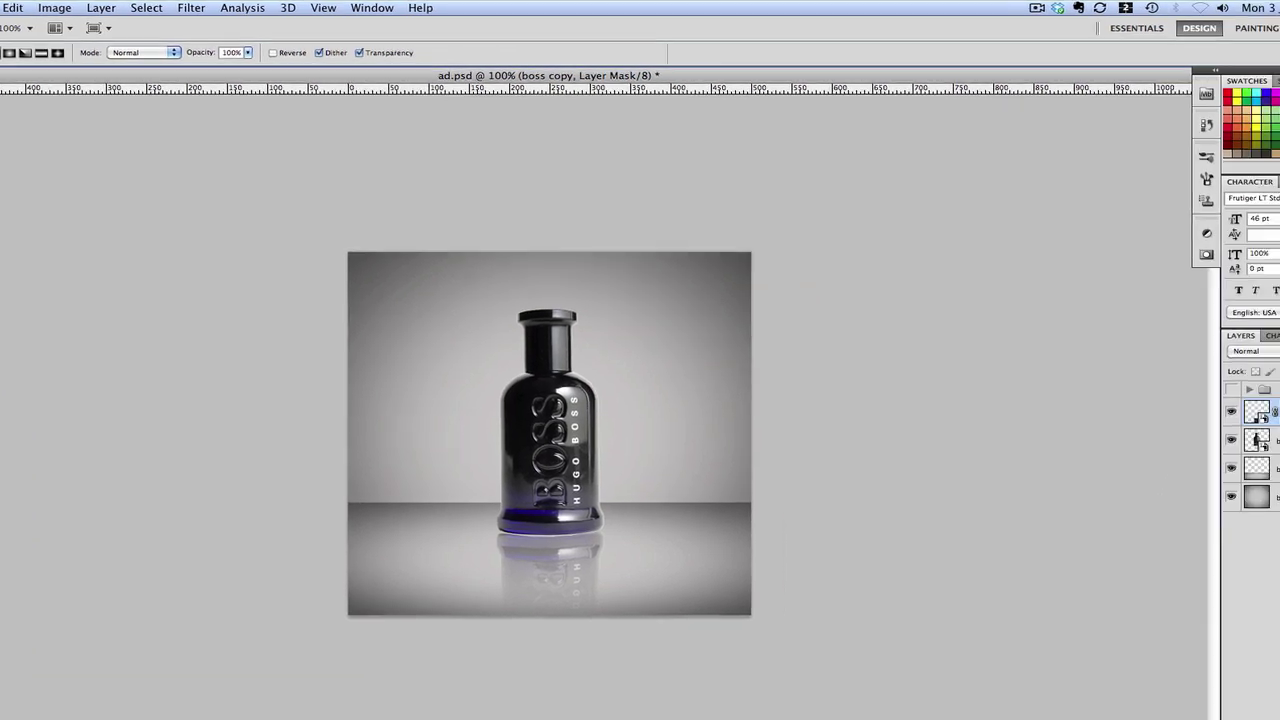
Step: Merge the background and background copy layers into a single backdrop layer
click(1236, 510)
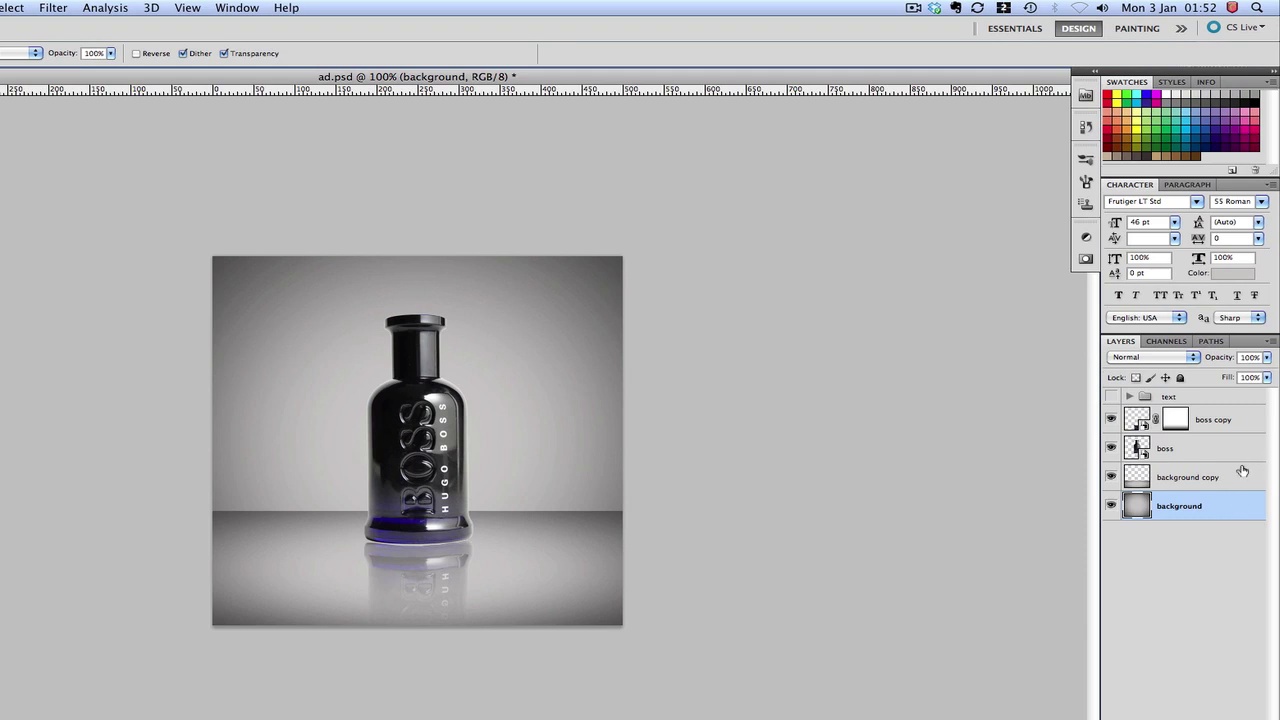
shift+click(1220, 482)
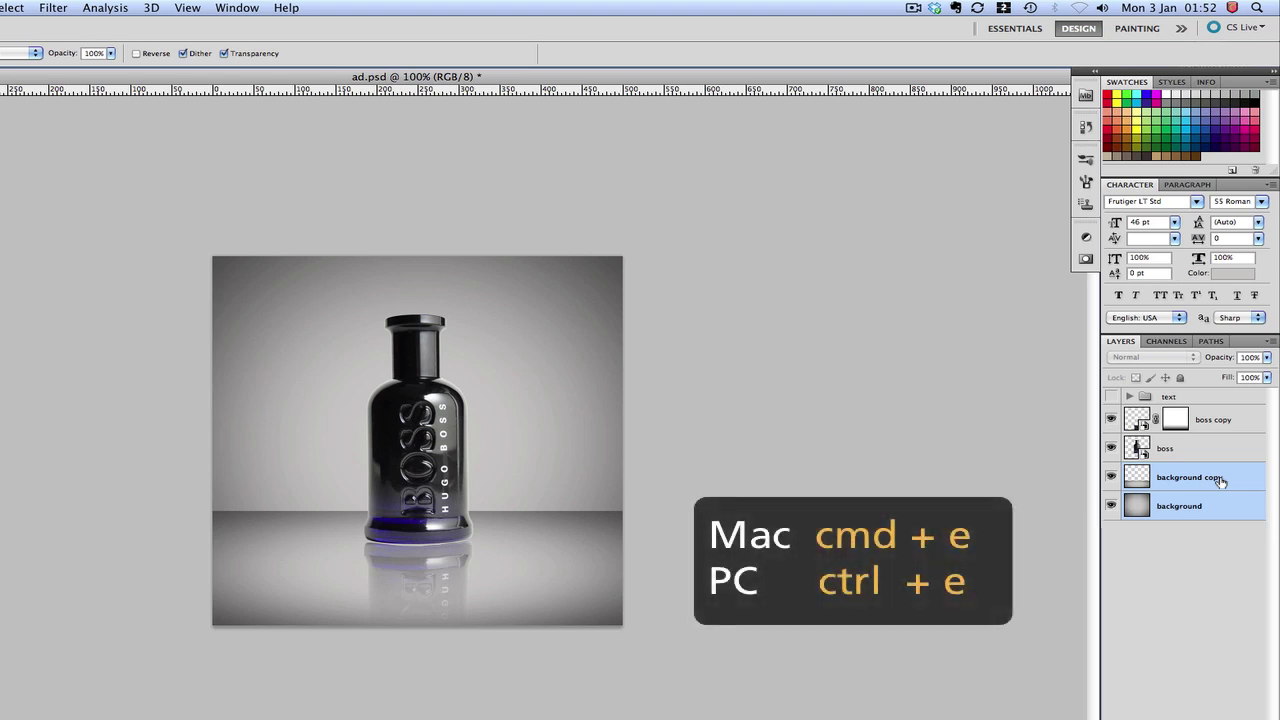
key(super+e)
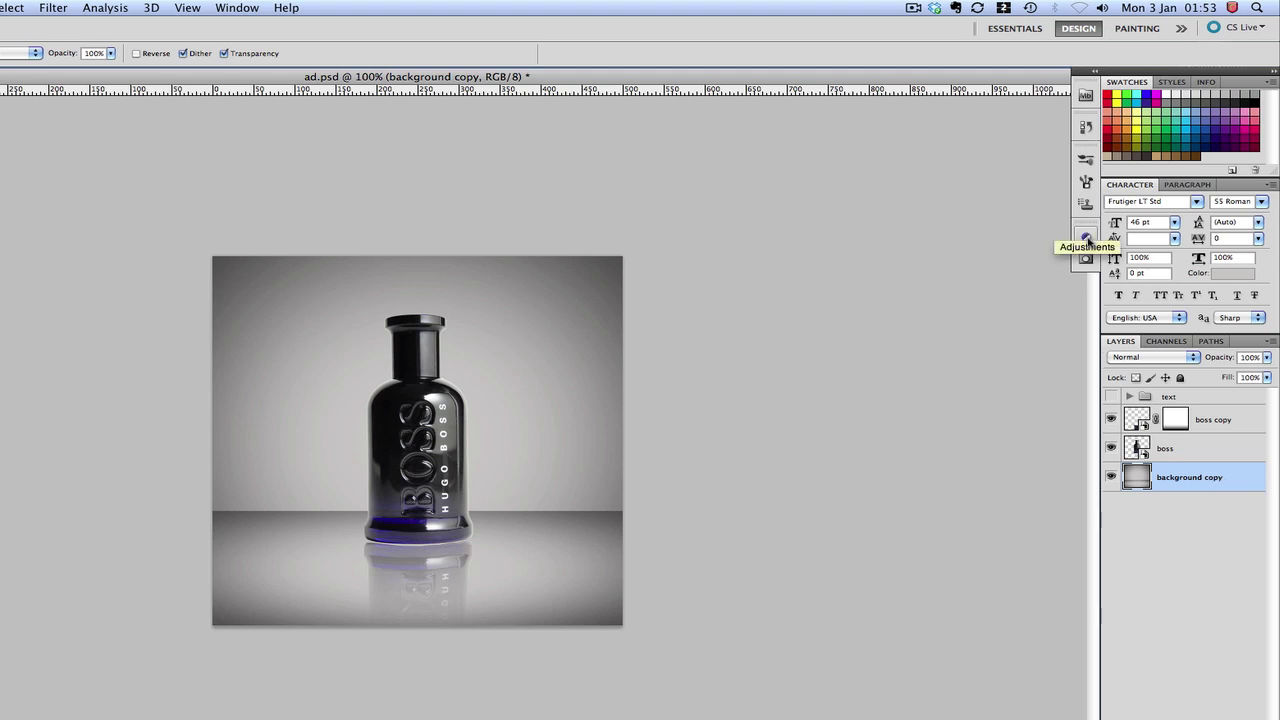
Step: Add a colorized Hue/Saturation adjustment above the merged backdrop with hue 232, saturation 50 and a reduced lightness
click(1086, 237)
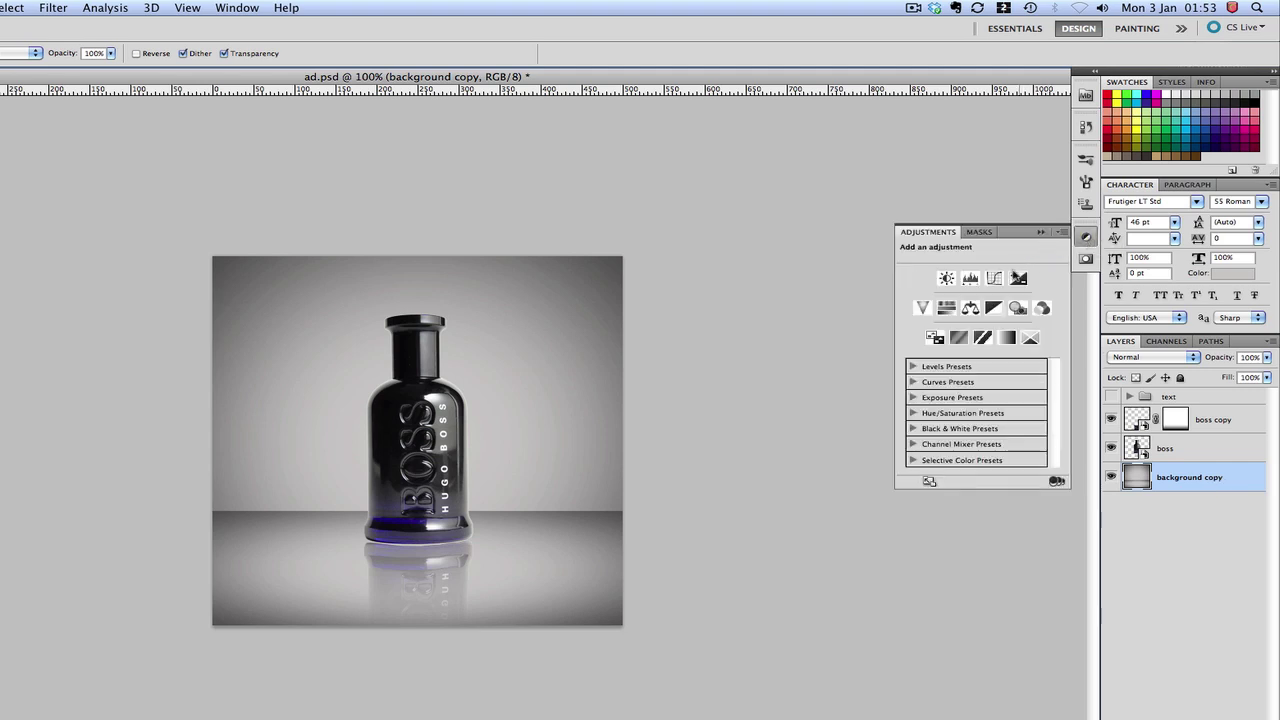
click(946, 312)
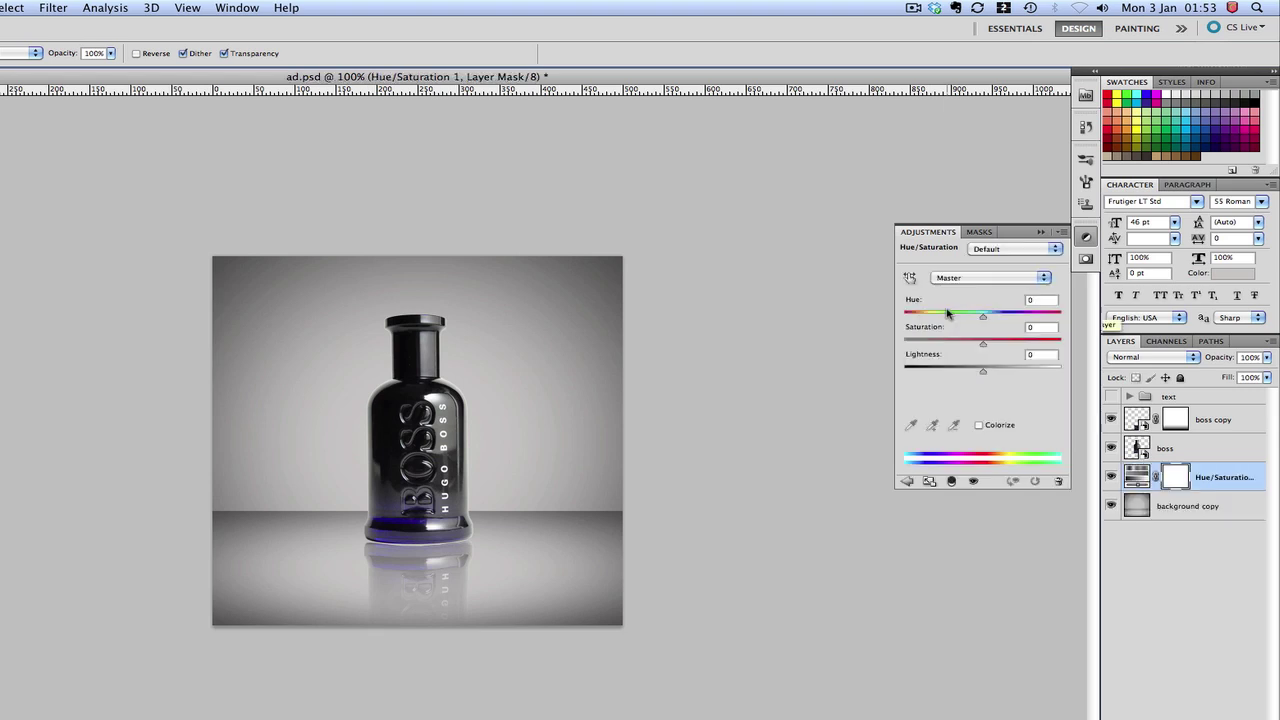
click(979, 425)
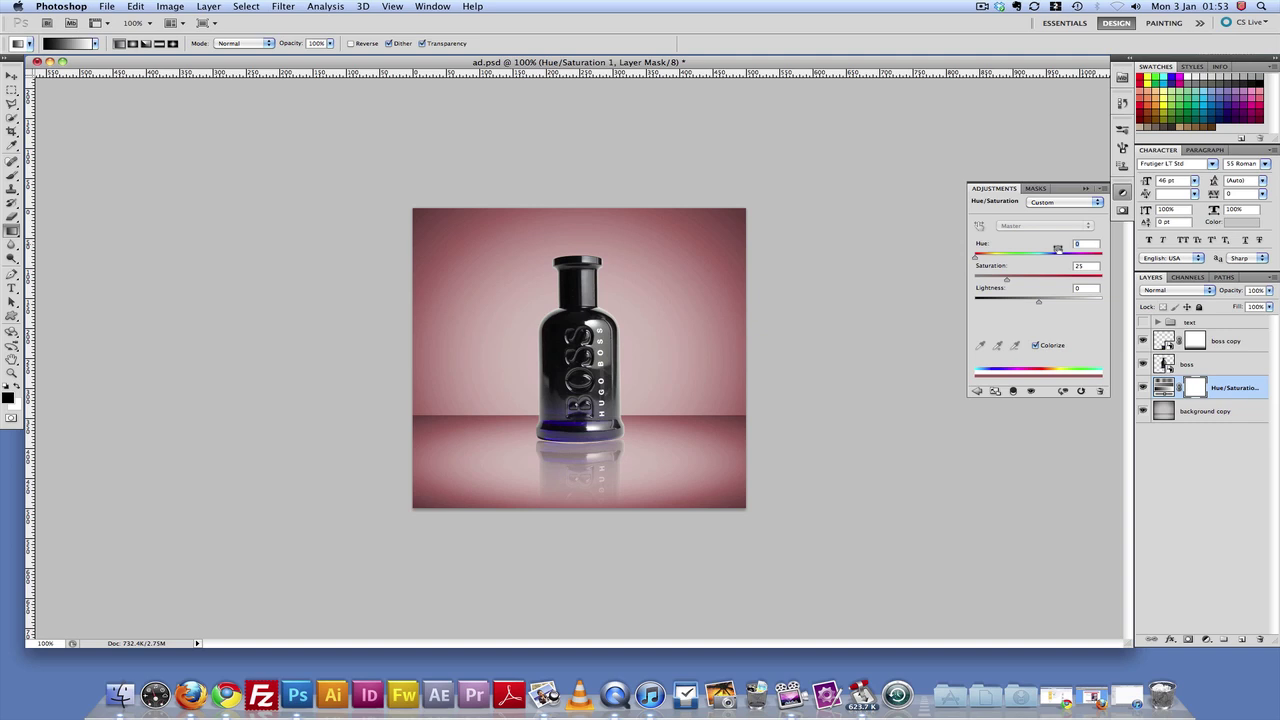
click(1057, 250)
click(1085, 265)
text(50)
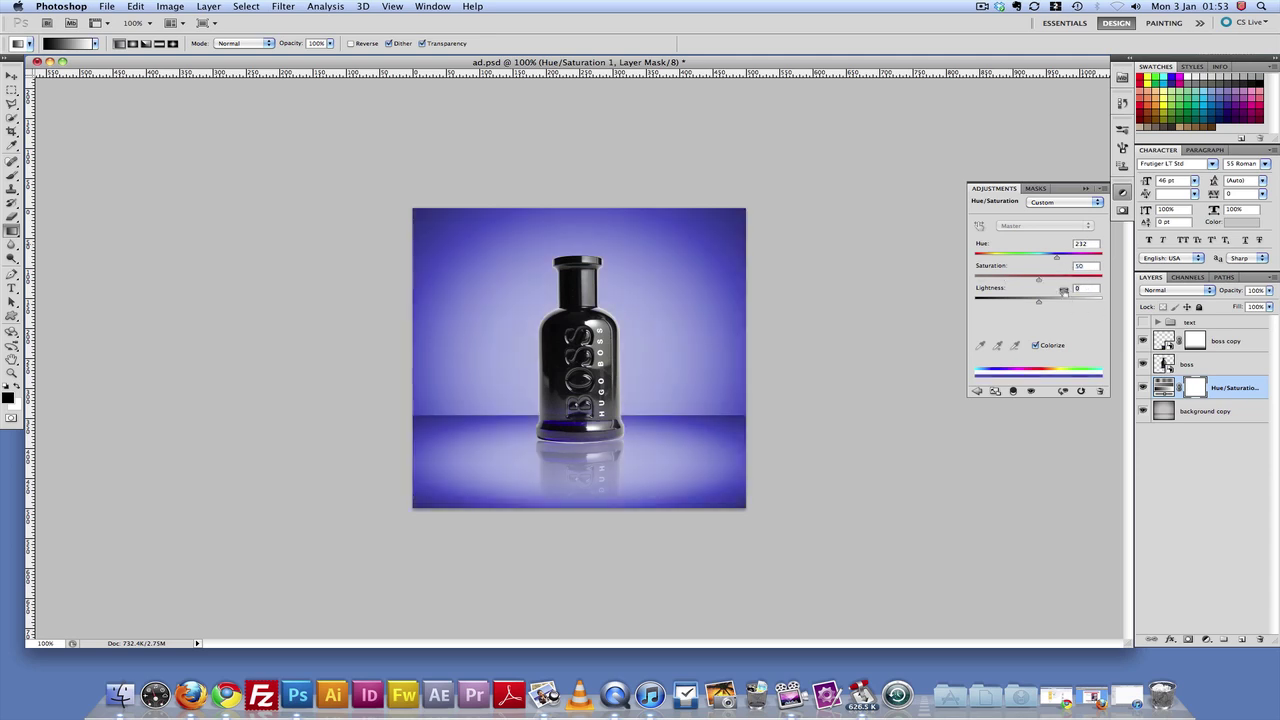
Step: Add a black Multiply drop shadow to the boss layer with 75% opacity, 90° angle, 5 px distance and 5 px size
click(1216, 365)
click(1216, 365)
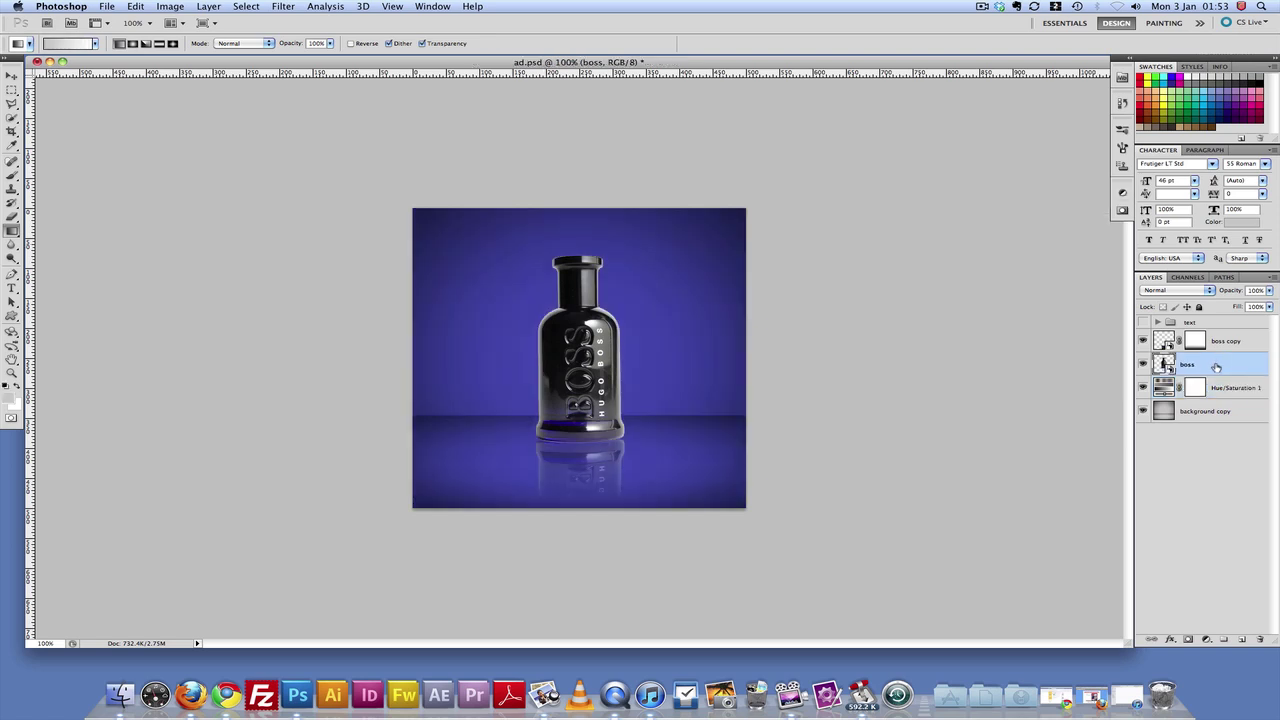
double_click(1216, 365)
click(788, 344)
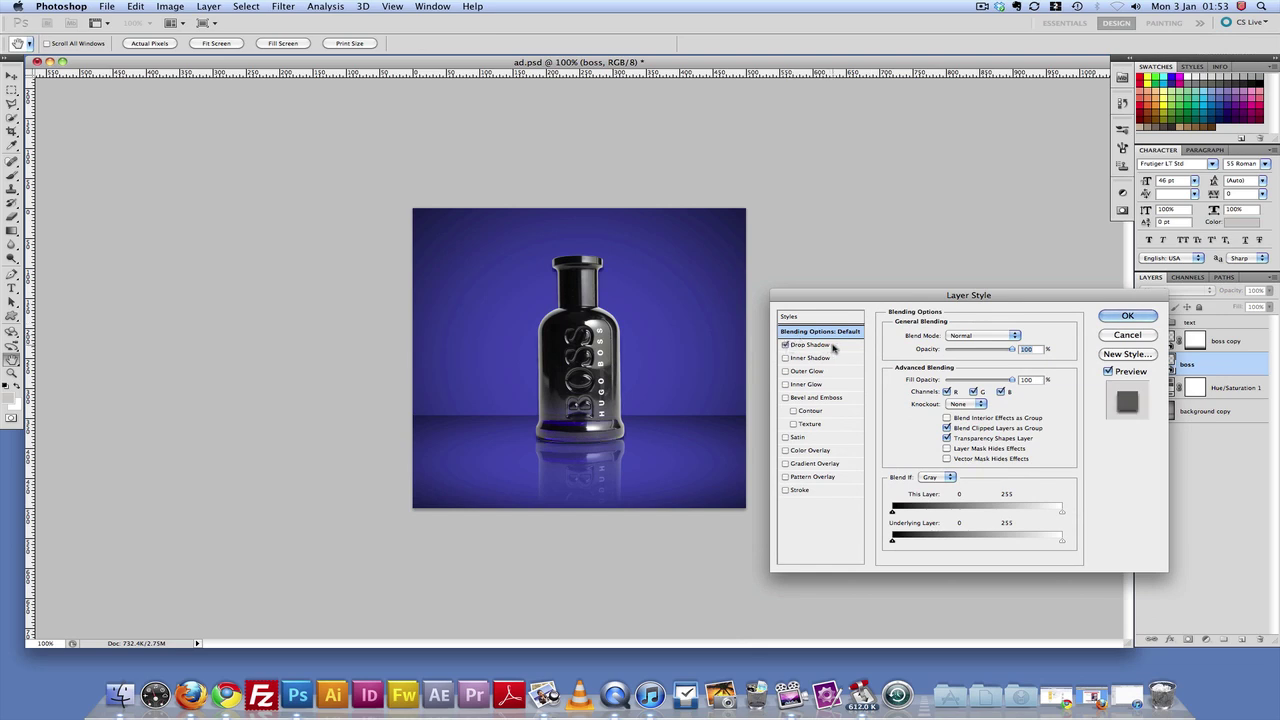
click(831, 345)
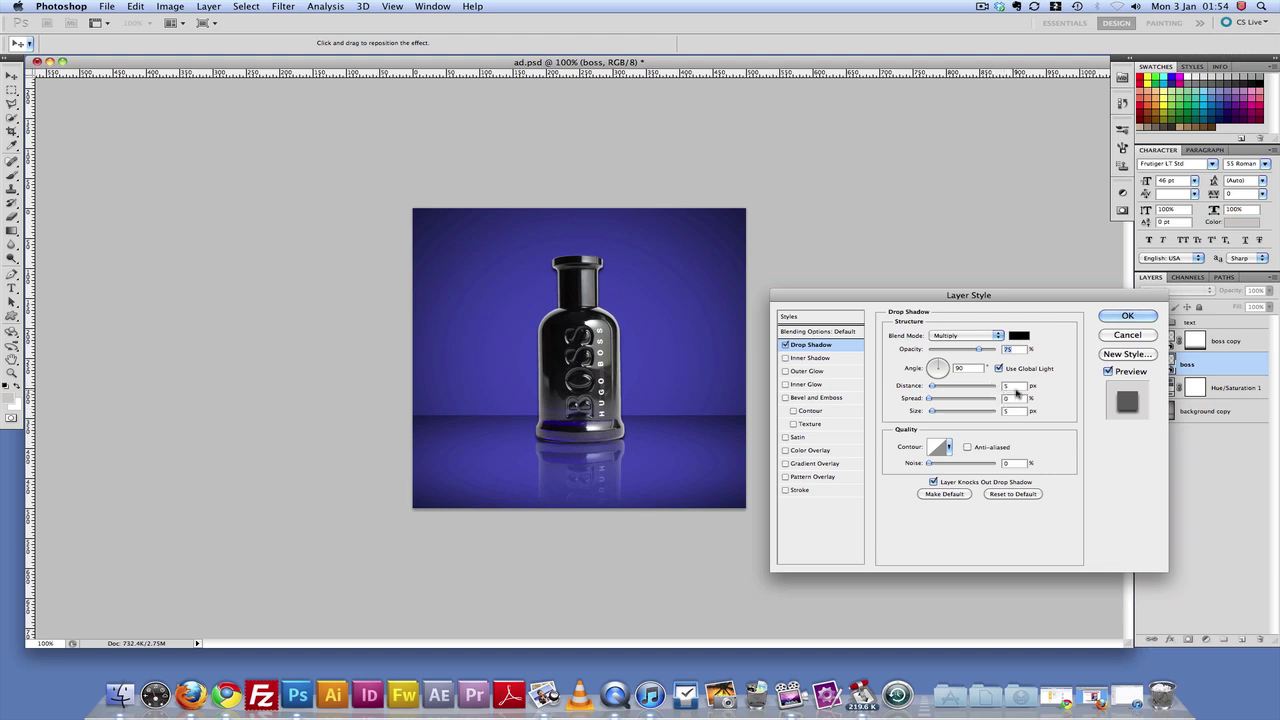
key(Return)
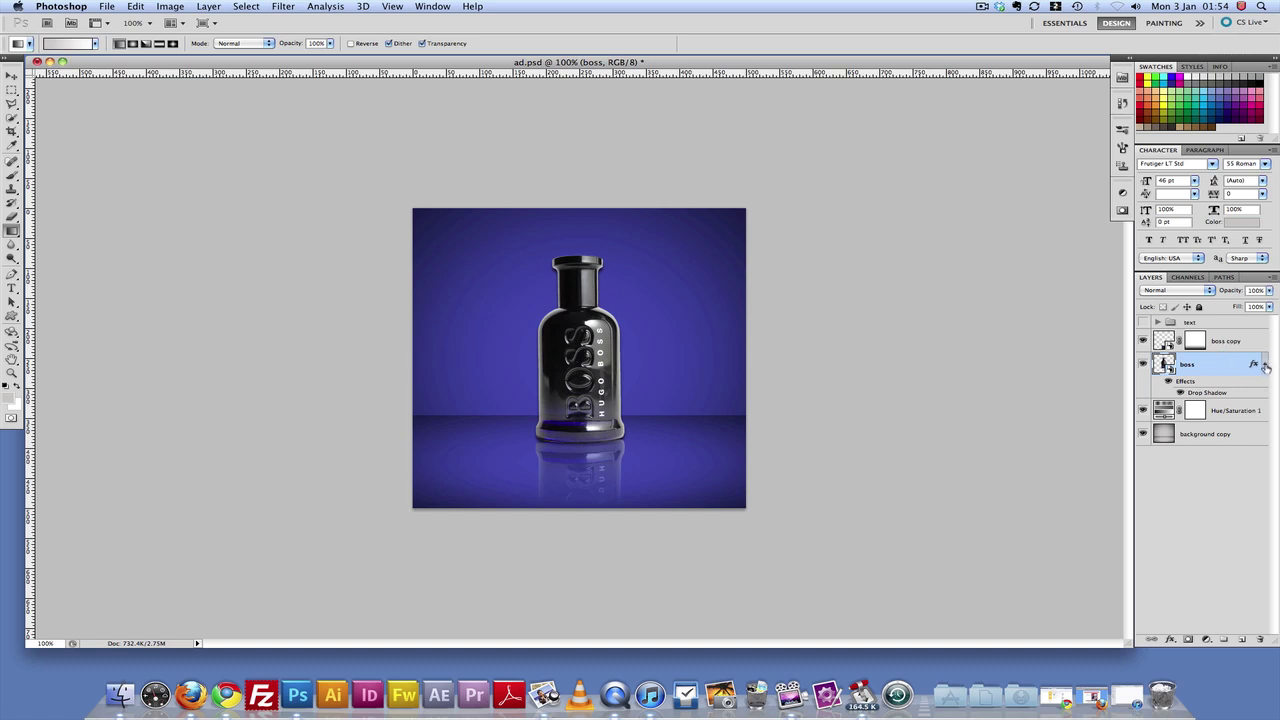
Step: Collapse the boss layer's effects list and merge the boss and boss copy layers into one
click(1265, 366)
shift+click(1246, 342)
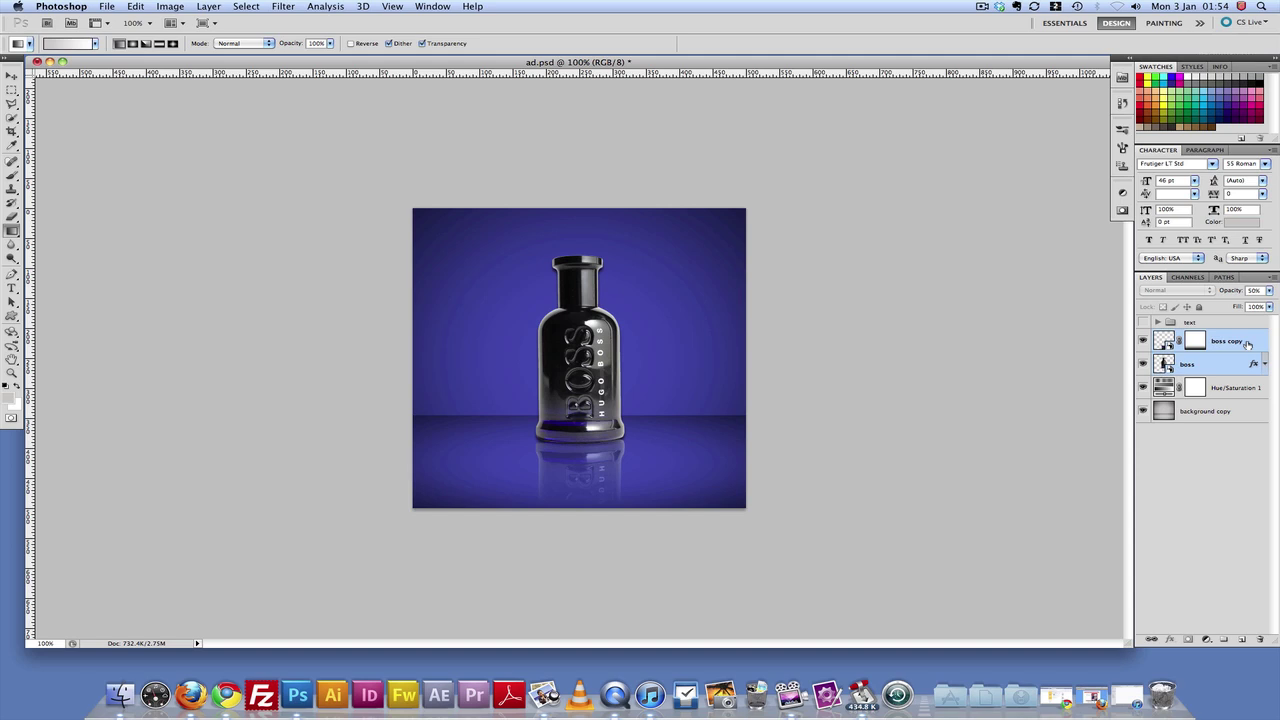
key(super+e)
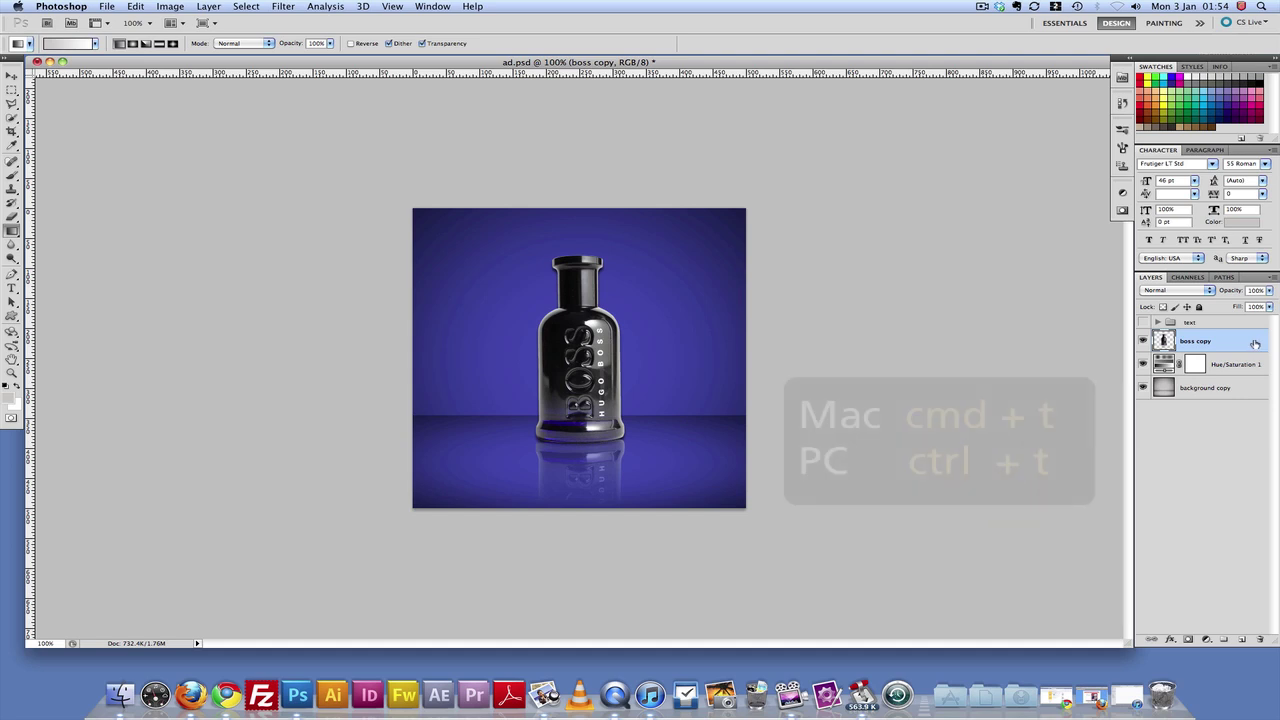
Step: Scale the merged bottle and reflection down slightly in proportion, keeping the lower-left corner anchored at the canvas's lower edge
key(super+t)
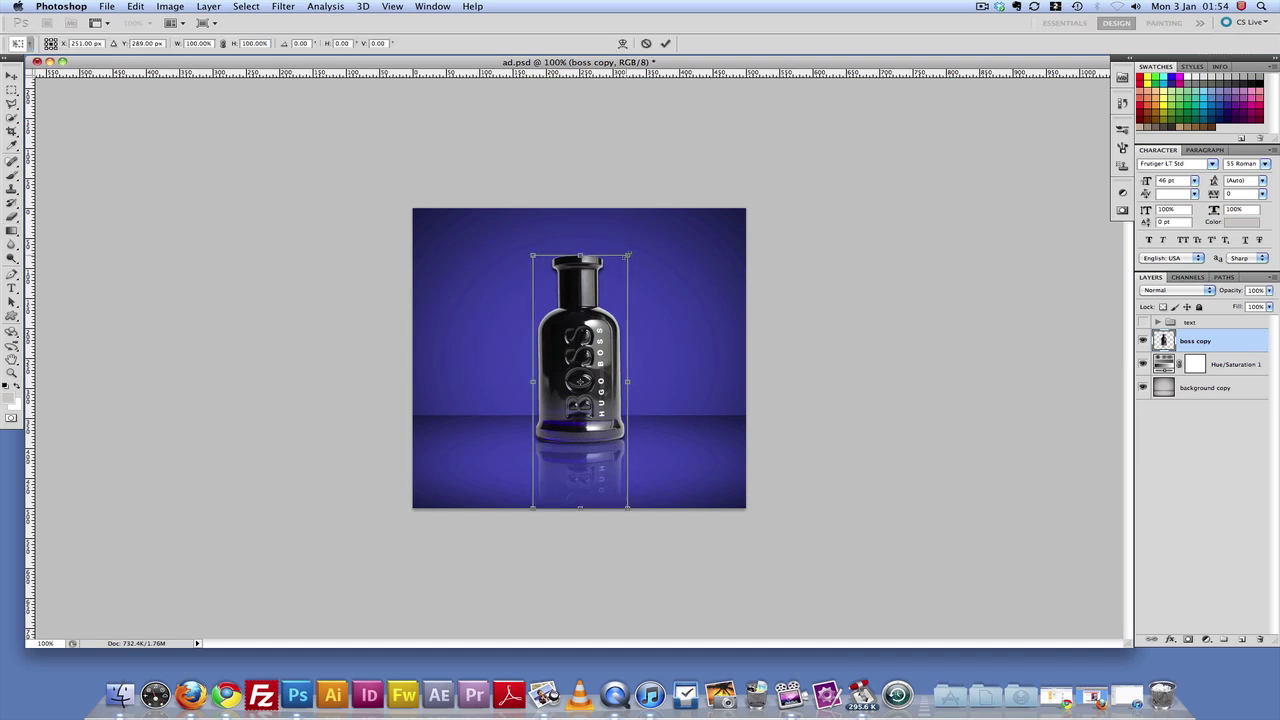
drag(628, 256, 620, 276)
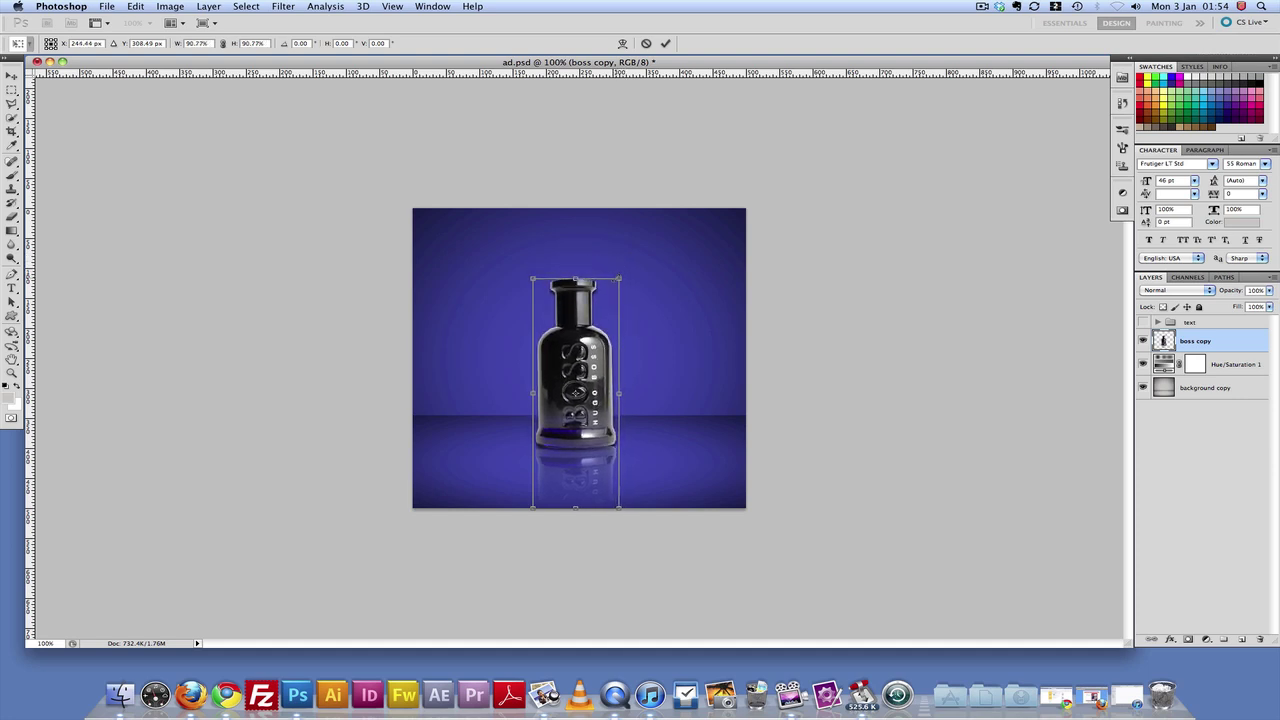
key(Return)
key(g)
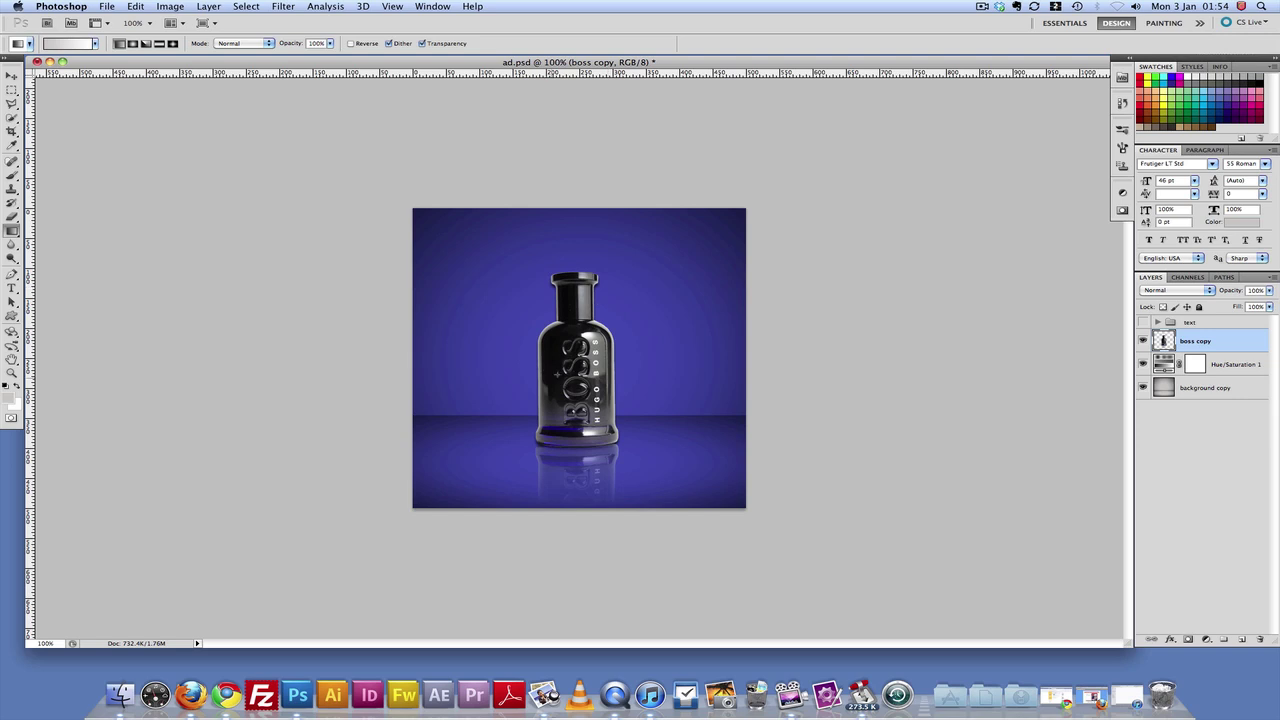
key(v)
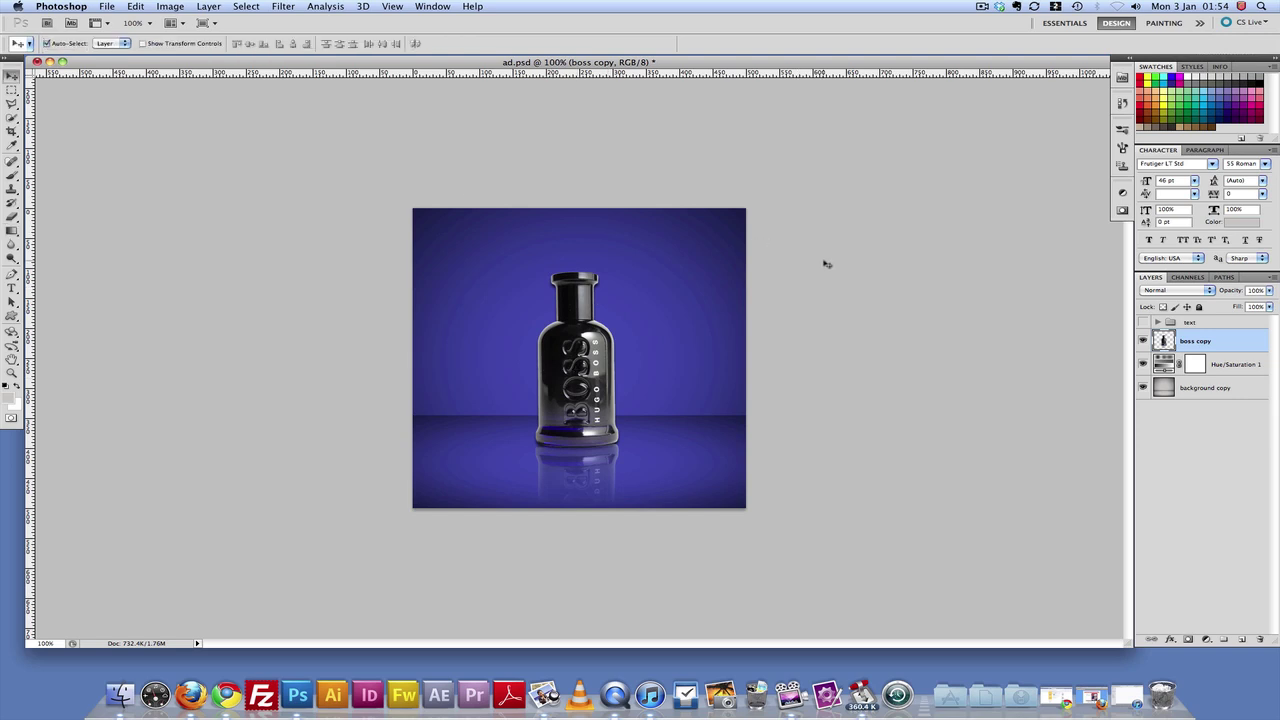
Step: Align the horizontal centers of the boss copy and background copy layers so the bottle sits centered on the backdrop
click(1209, 390)
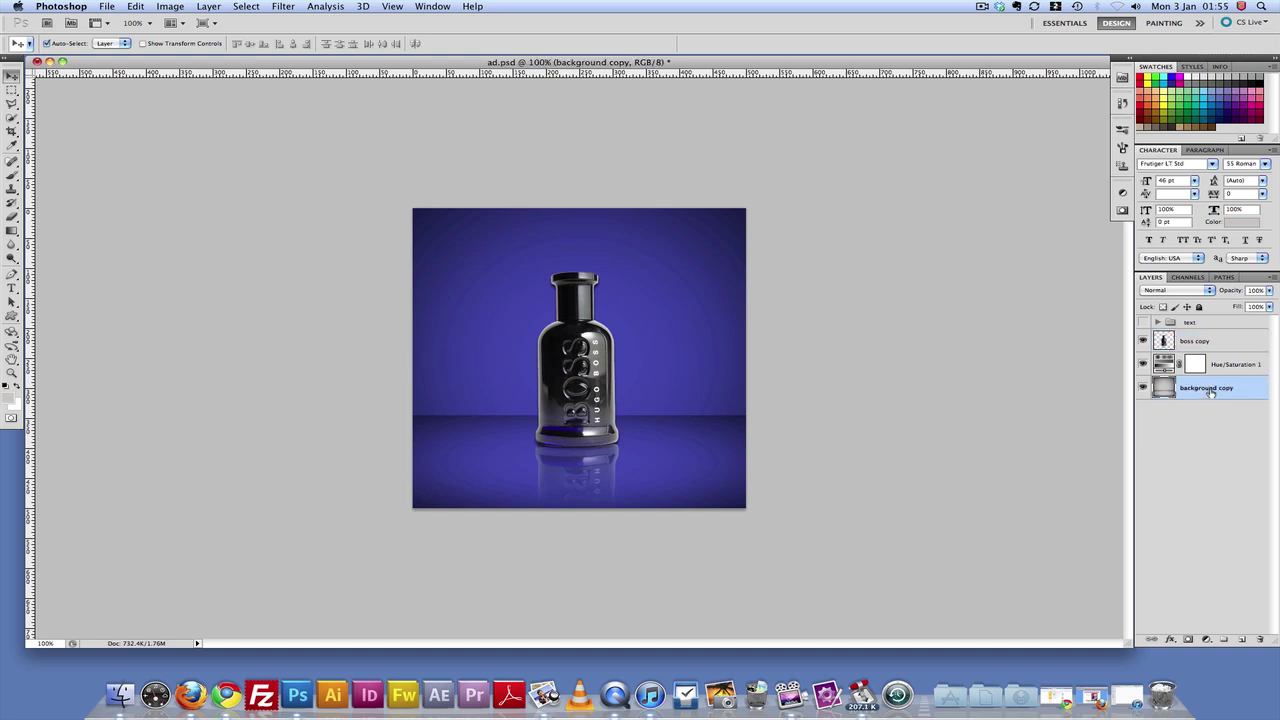
super+click(1222, 341)
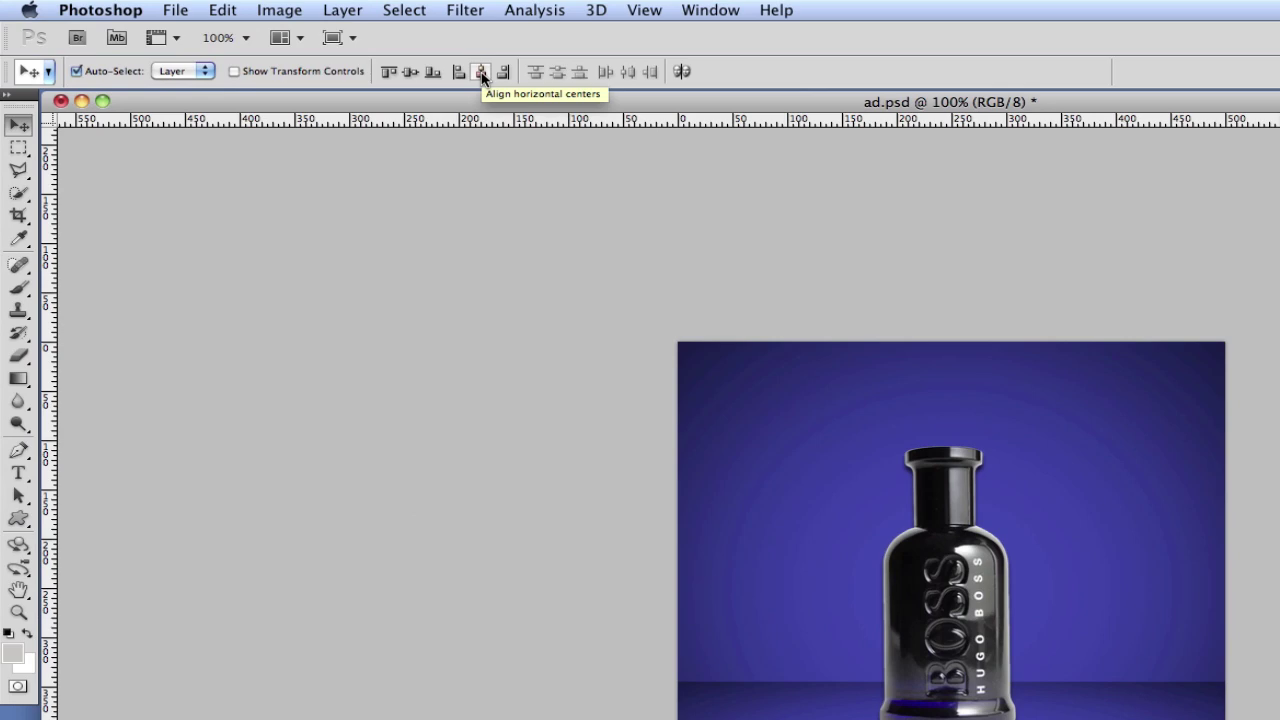
click(481, 73)
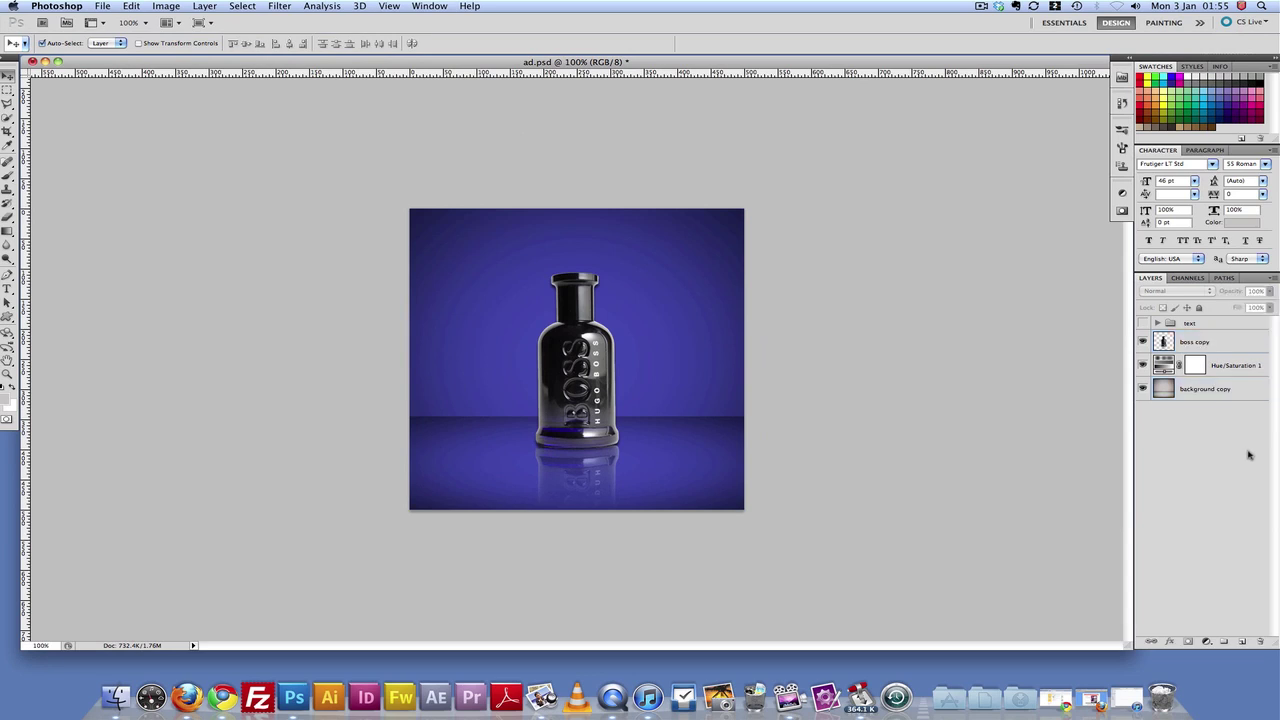
Step: Show the text group and move the boss copy layer slightly up between the headline and the price line
click(1143, 325)
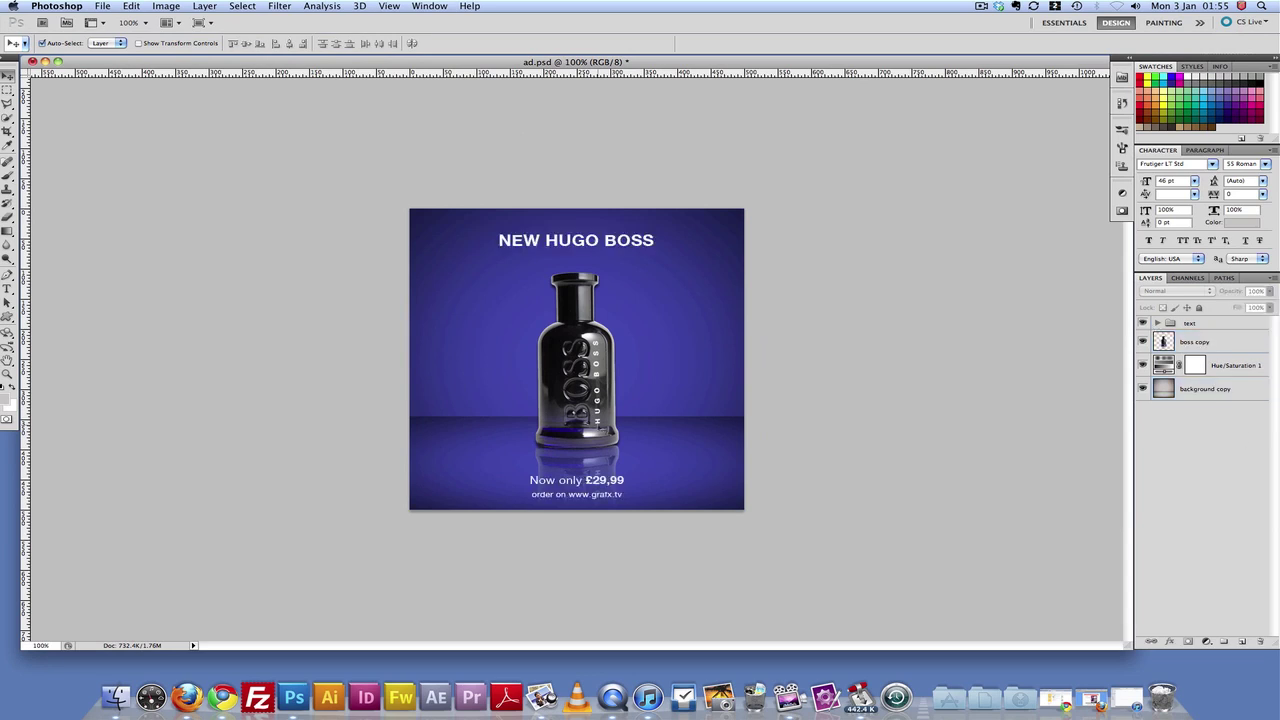
click(1246, 344)
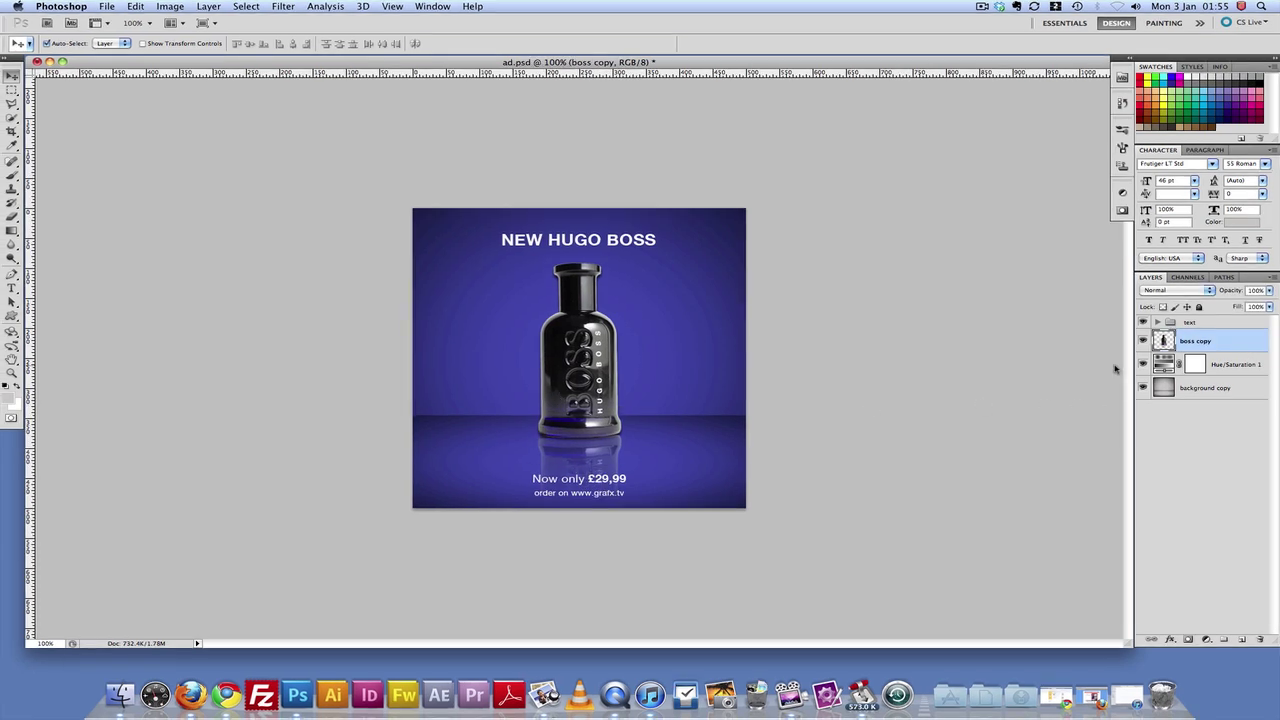